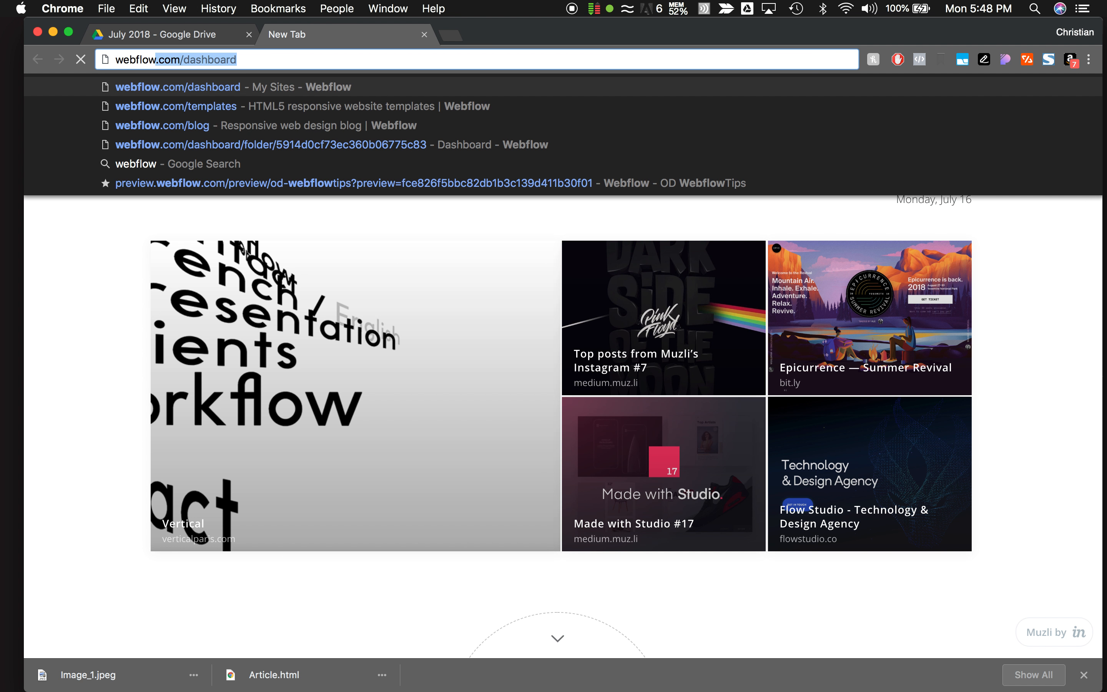
Load webflow.com/dashboard and open the Live Client Sites project folder.
key(Right)
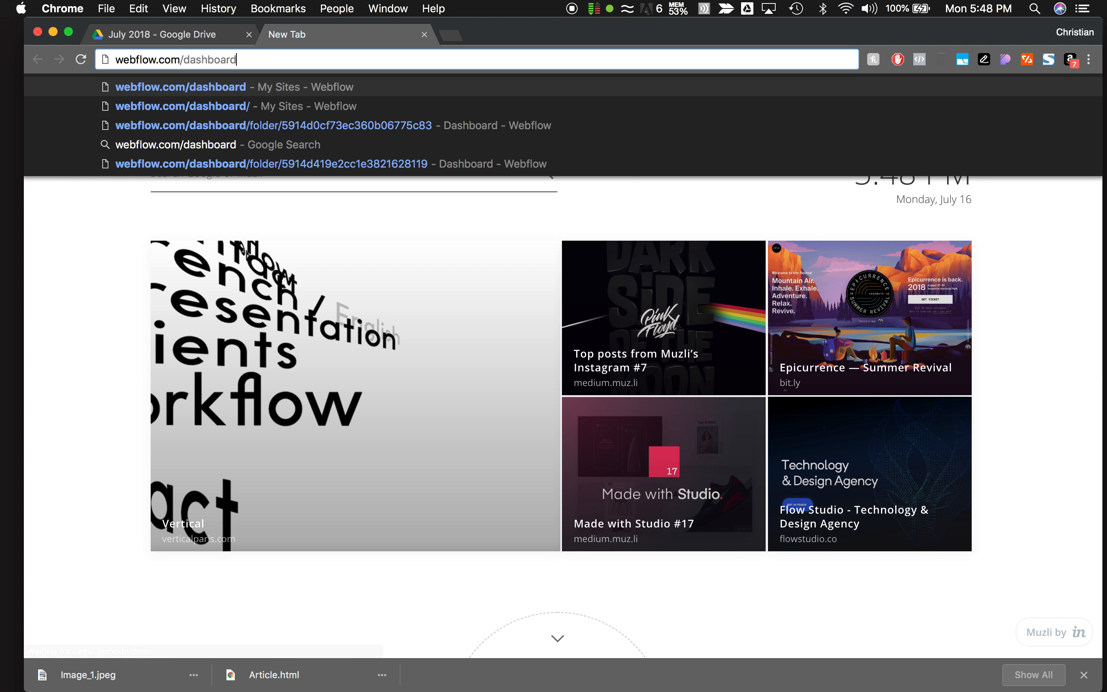
key(Return)
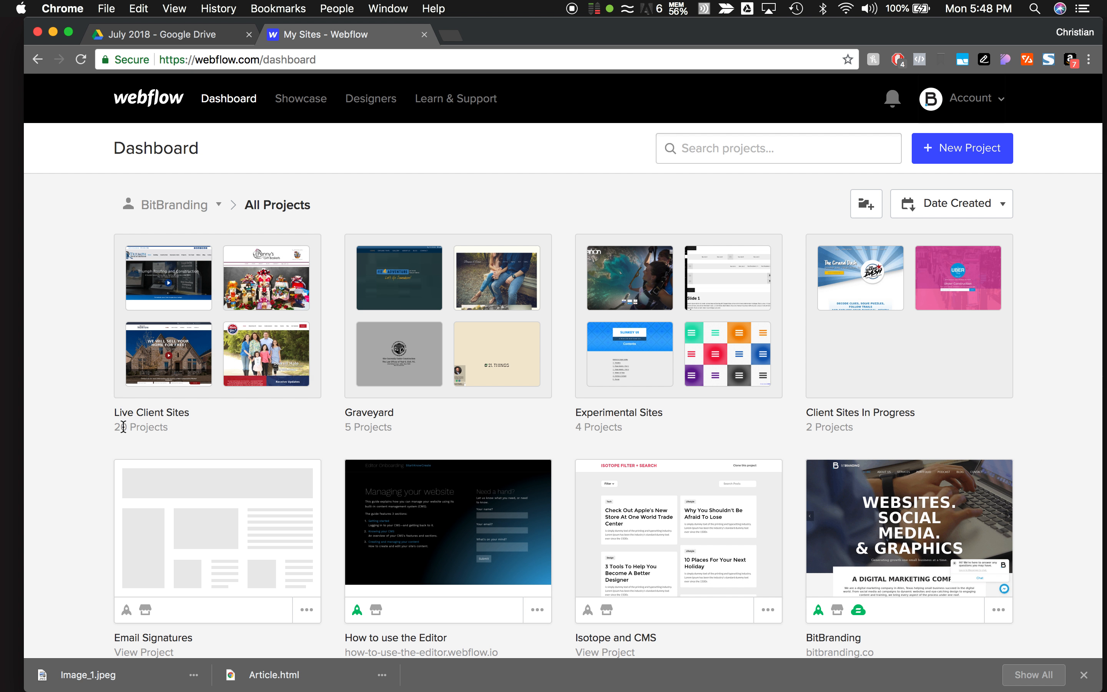
click(202, 336)
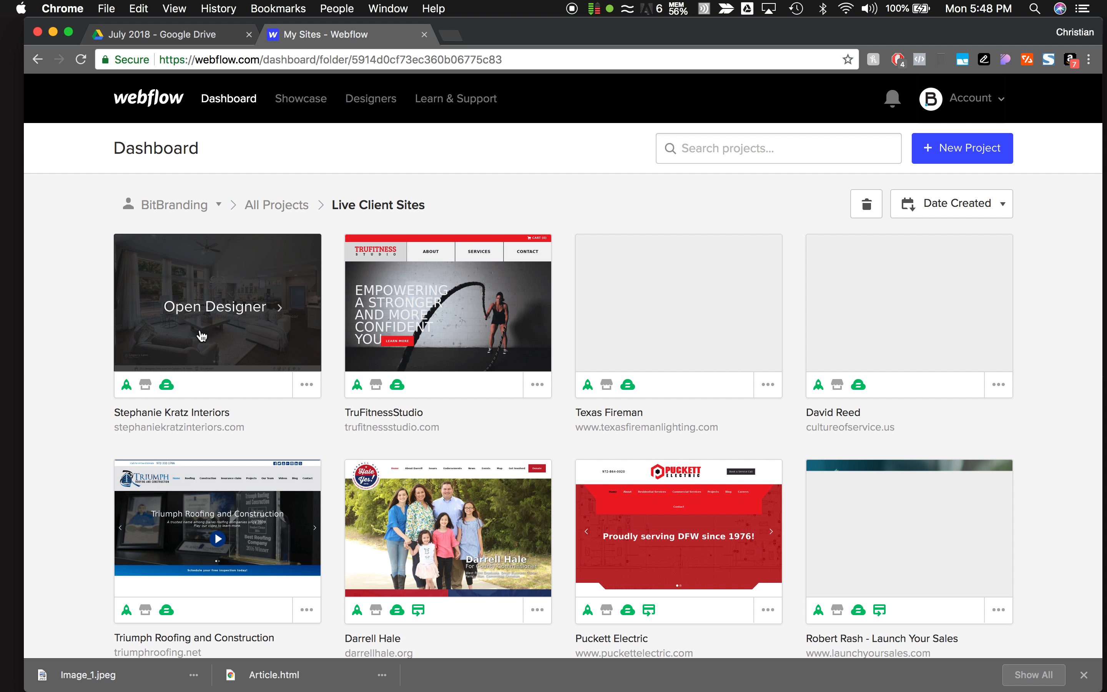
Check the client folder name in Google Drive, return to Webflow, and open the Triumph Roofing and Construction site in the Editor.
click(206, 40)
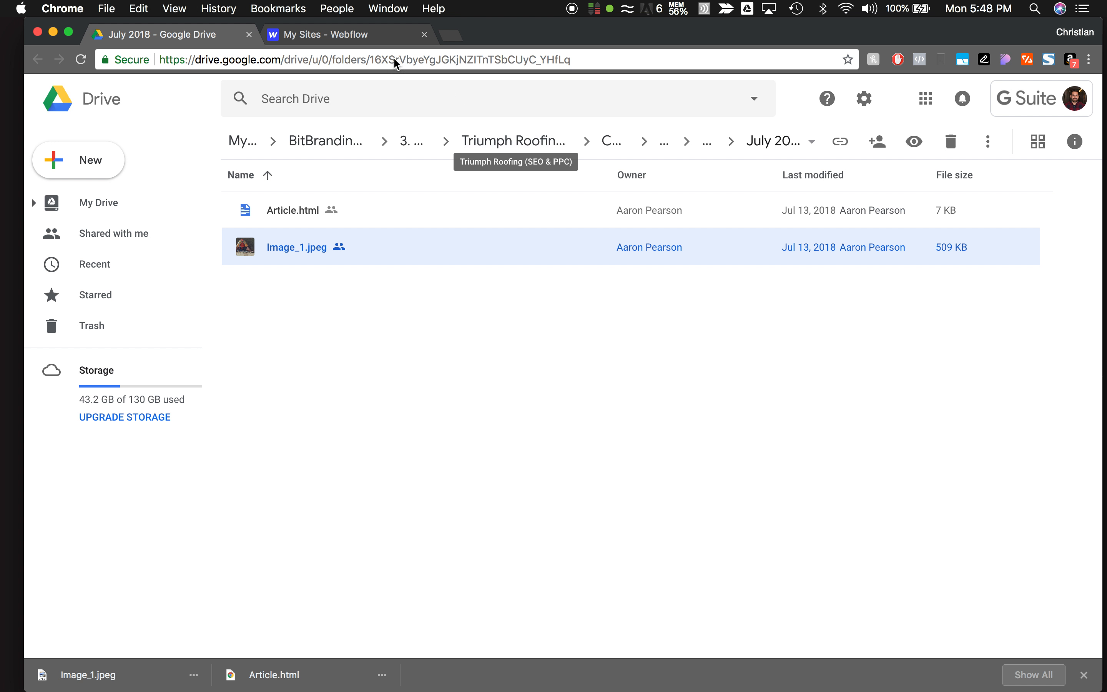
click(343, 35)
scroll(72, 289, down, 5)
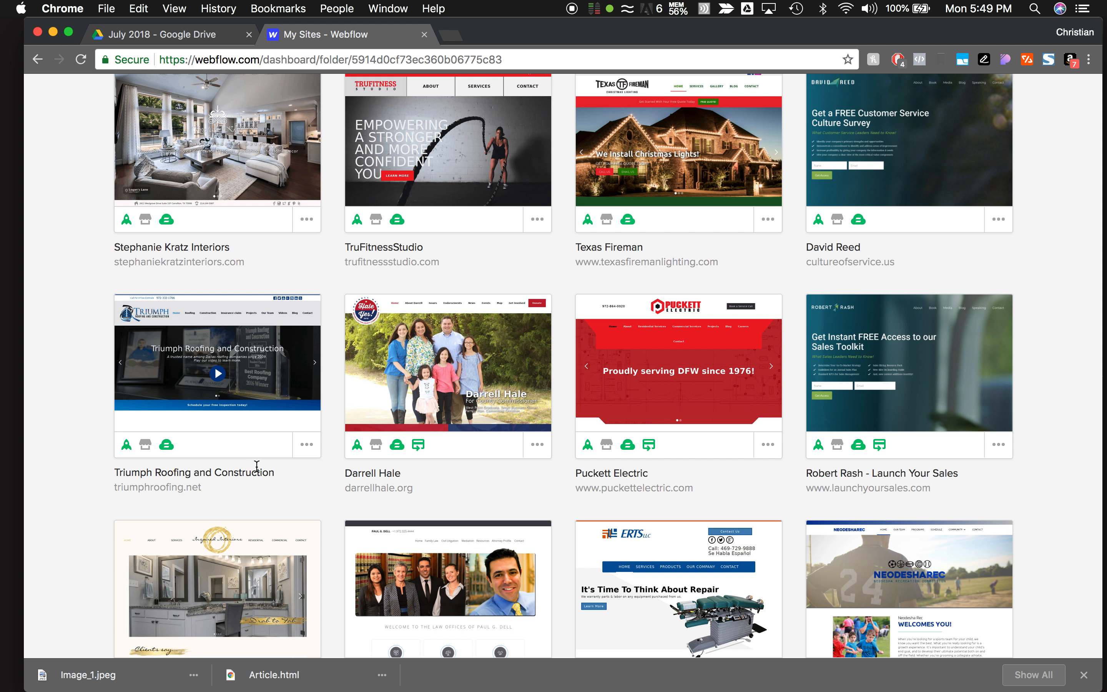
mouse_move(225, 363)
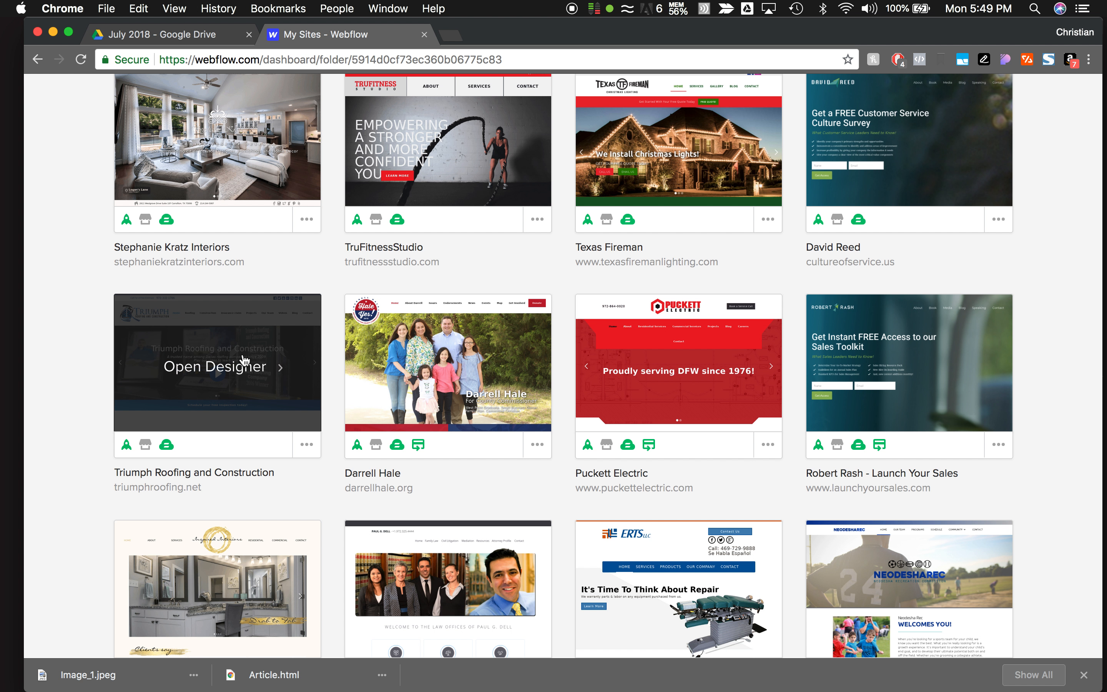
click(311, 450)
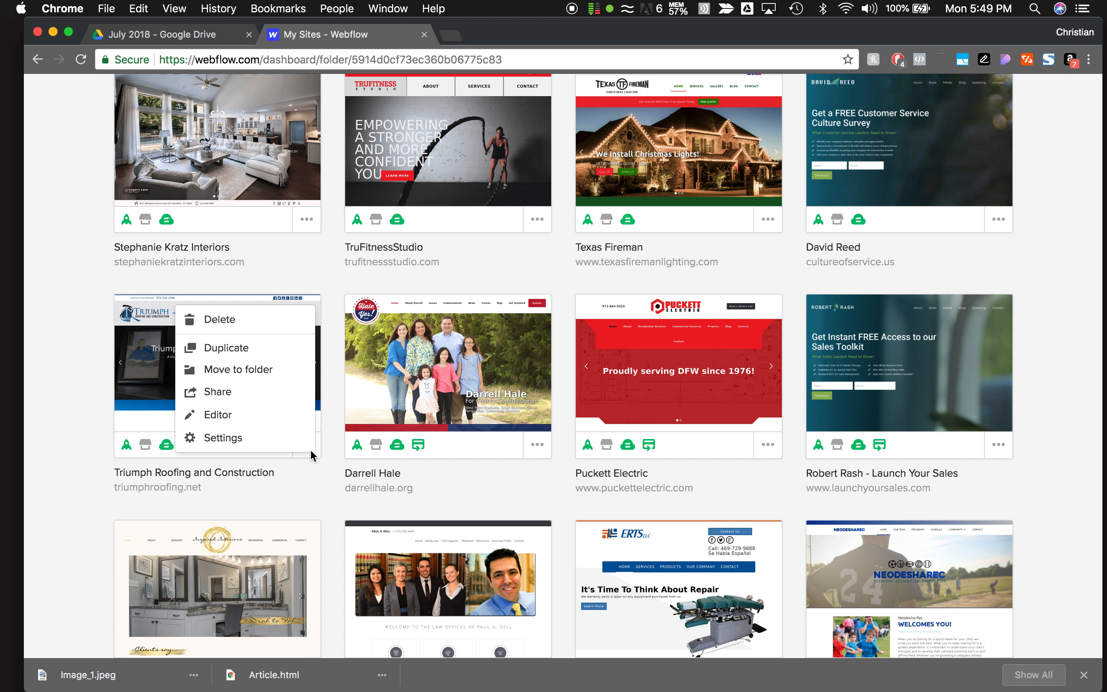
click(216, 415)
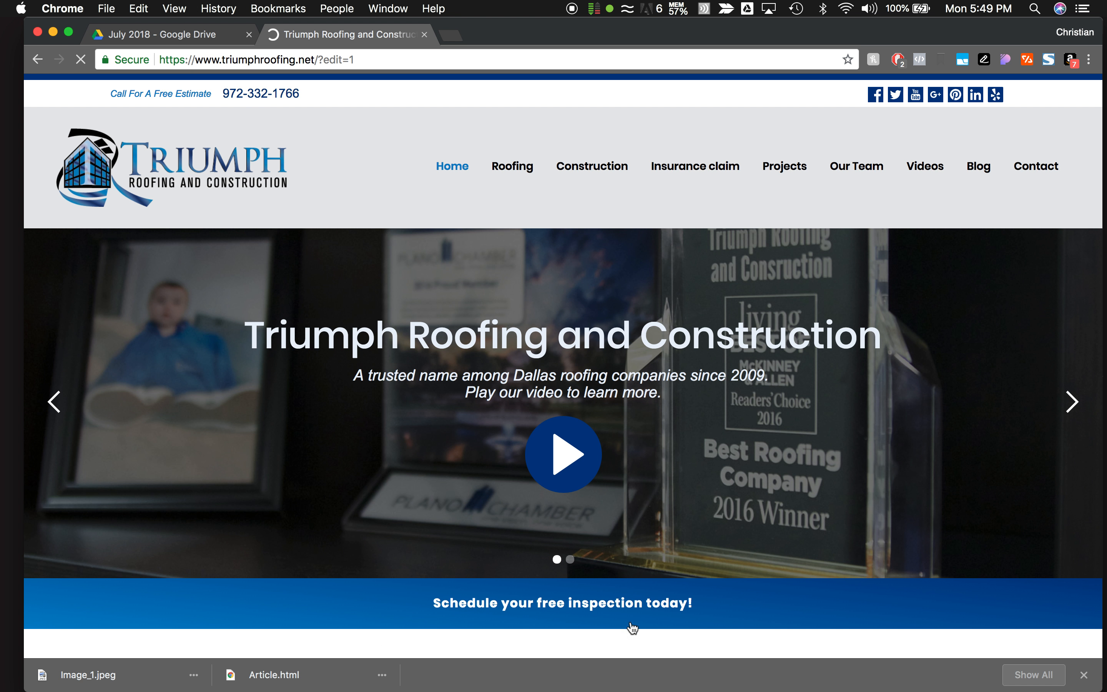
scroll(829, 485, down, 3)
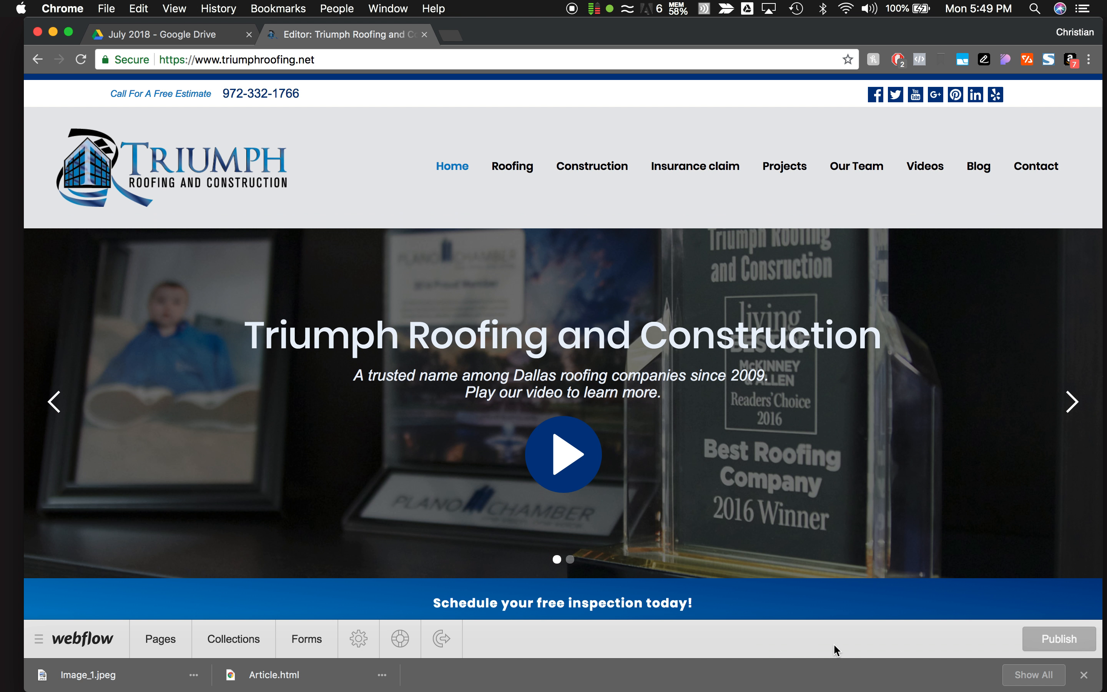
Open the site's Blog Posts collection and look through the list of existing posts.
click(217, 642)
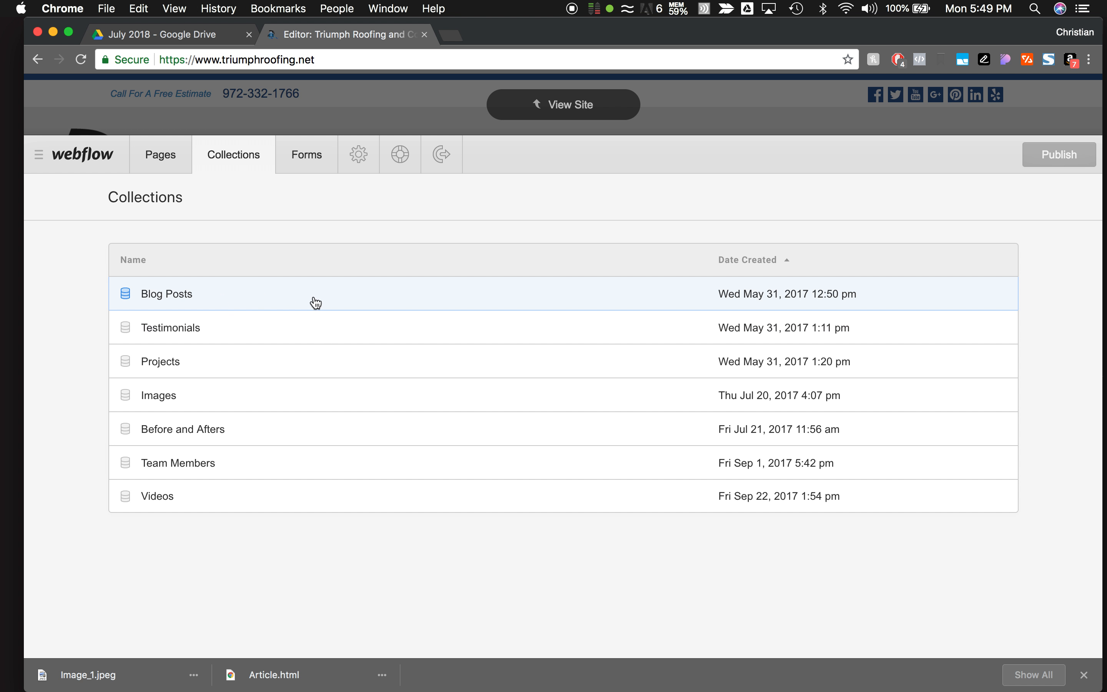
click(208, 294)
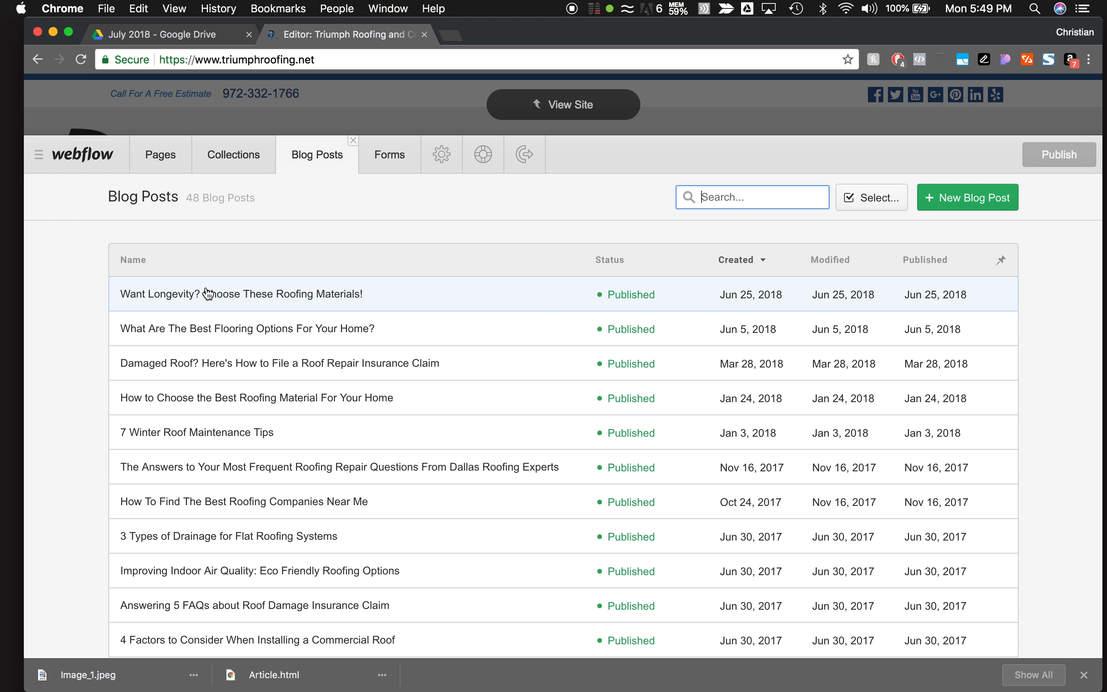
scroll(463, 255, down, 5)
scroll(463, 252, down, 10)
scroll(469, 366, up, 10)
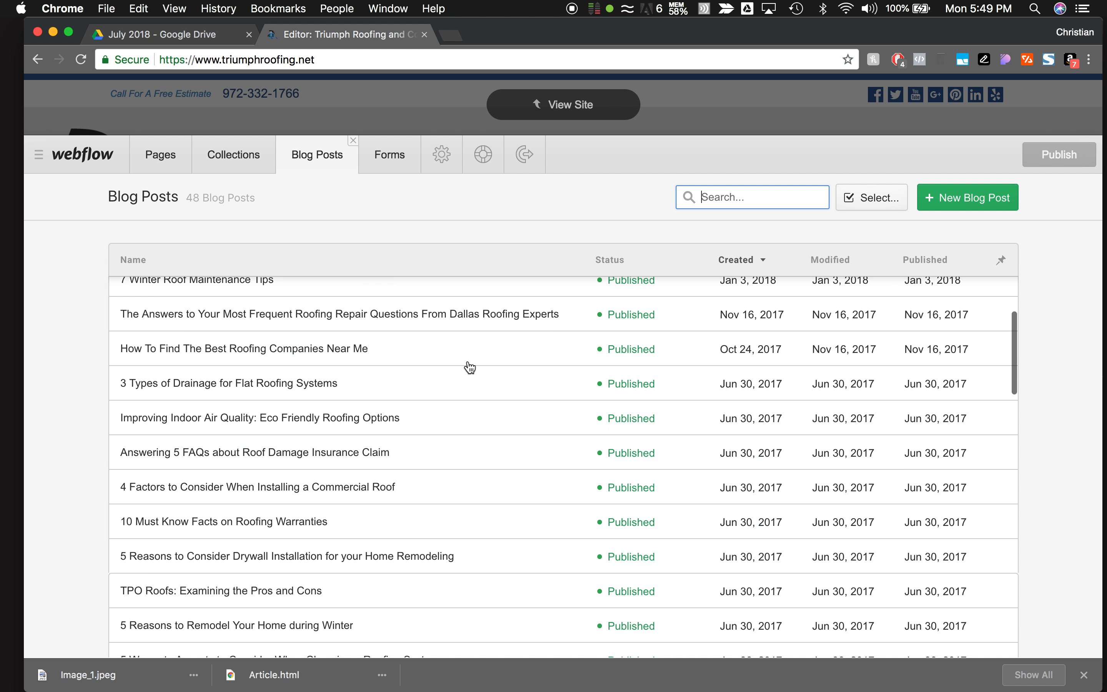
scroll(470, 367, up, 5)
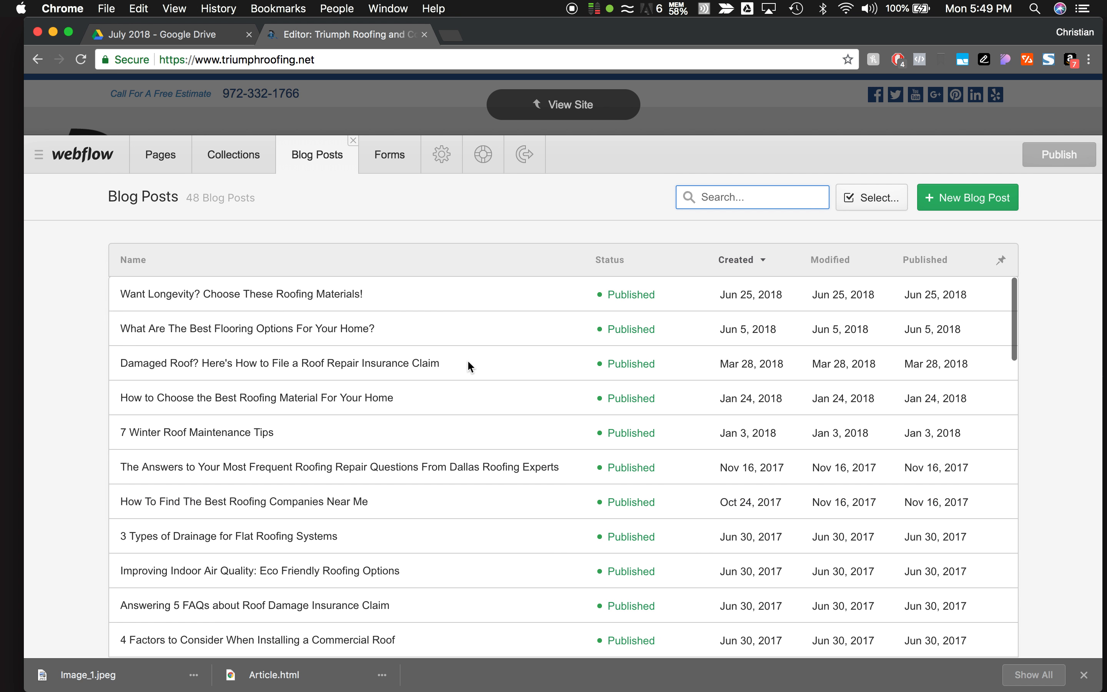
Examine how the fields of the post "Want Longevity? Choose These Roofing Materials!" are filled in, and return to the post list.
click(339, 297)
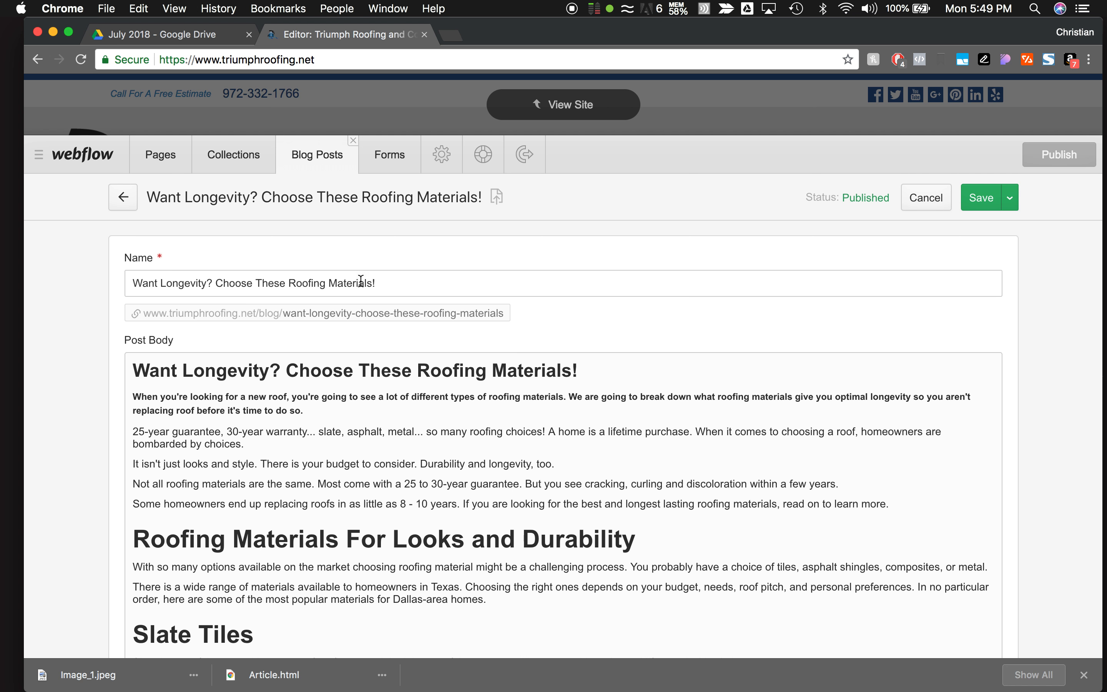
scroll(112, 325, down, 3)
scroll(172, 342, down, 20)
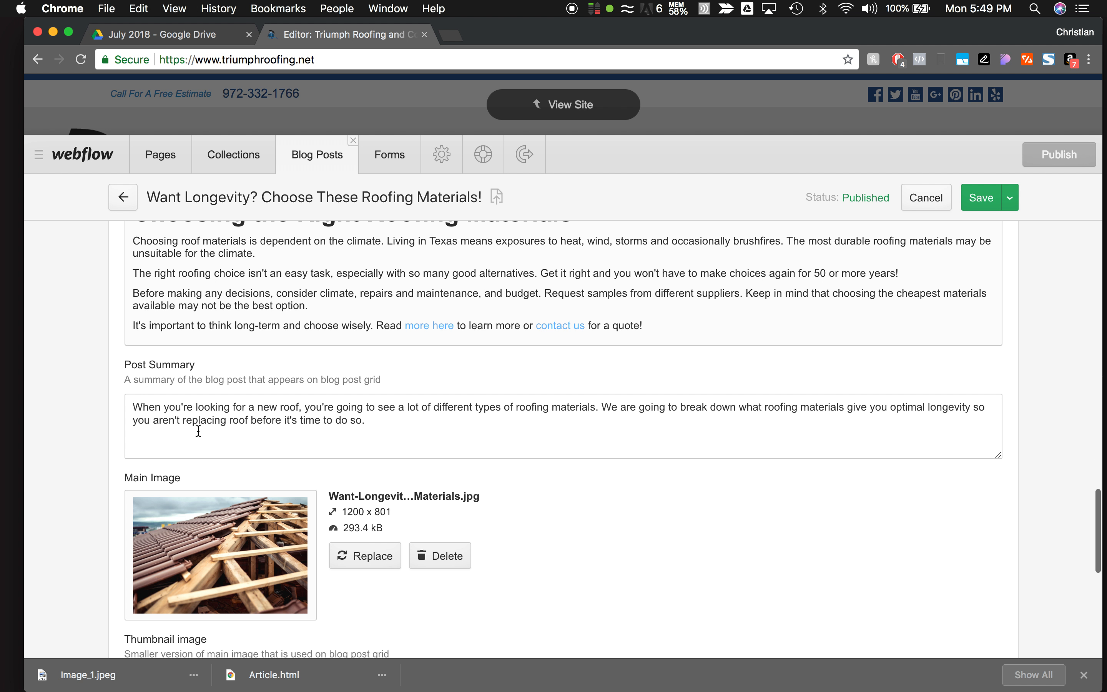
scroll(223, 445, down, 4)
scroll(205, 392, down, 3)
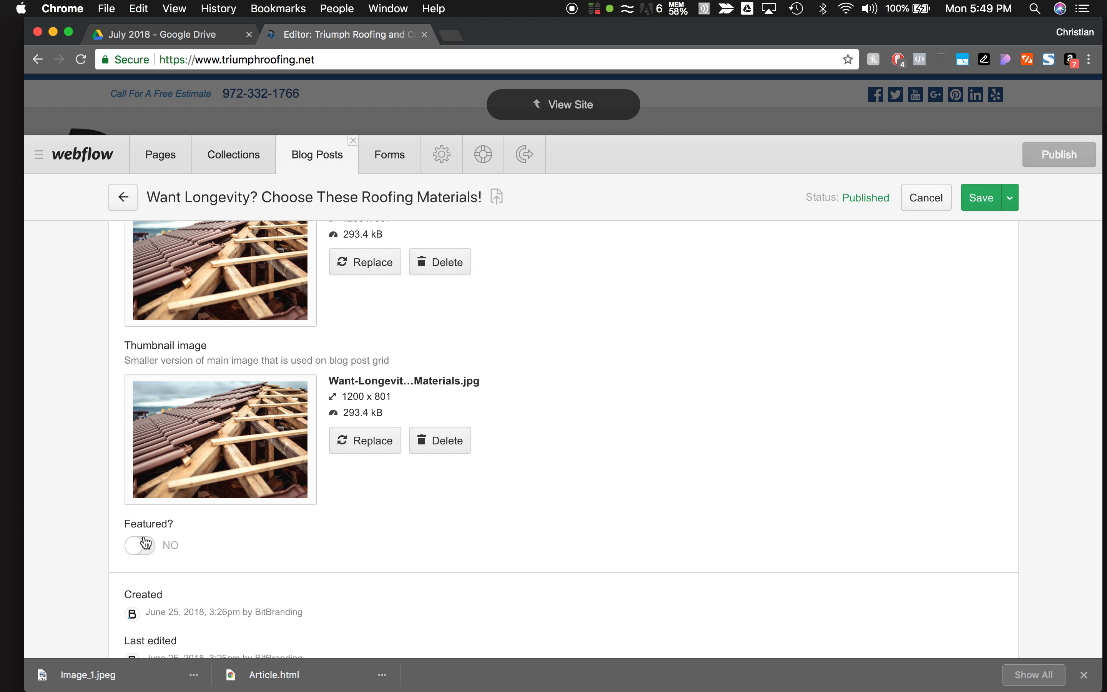
scroll(394, 529, down, 3)
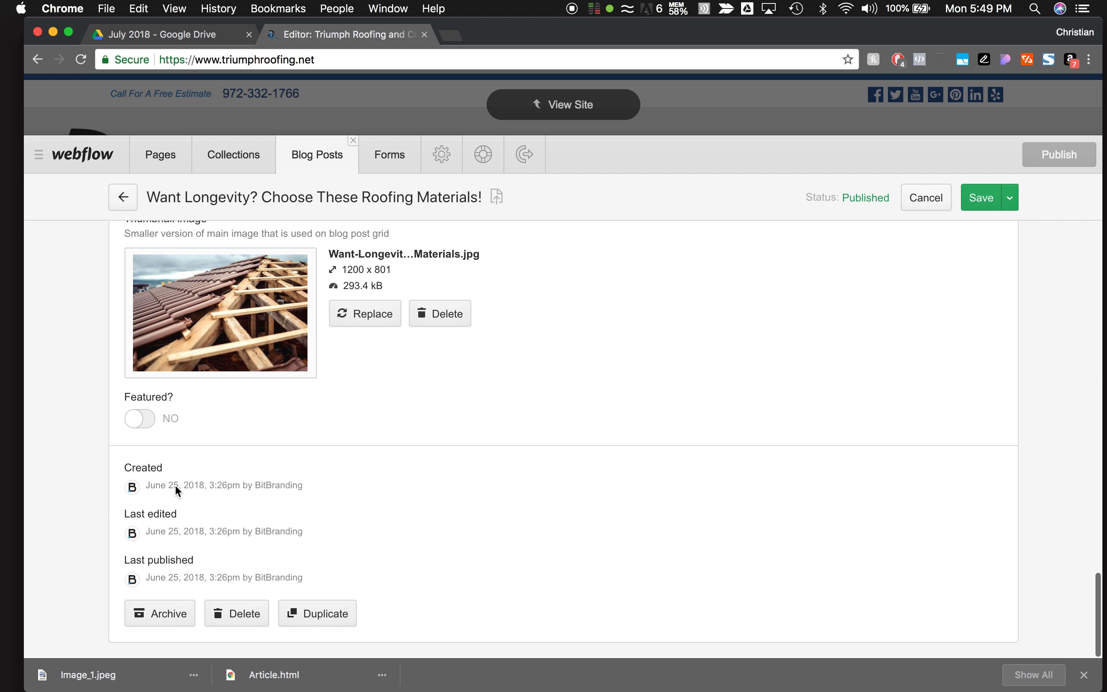
scroll(553, 442, up, 10)
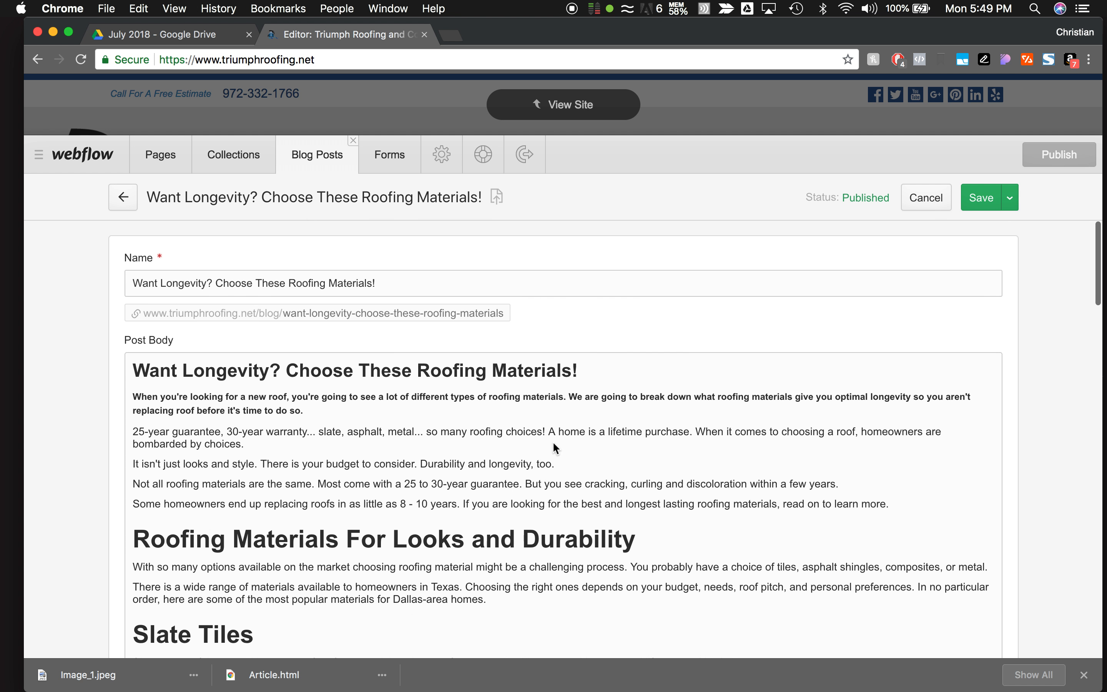
click(125, 203)
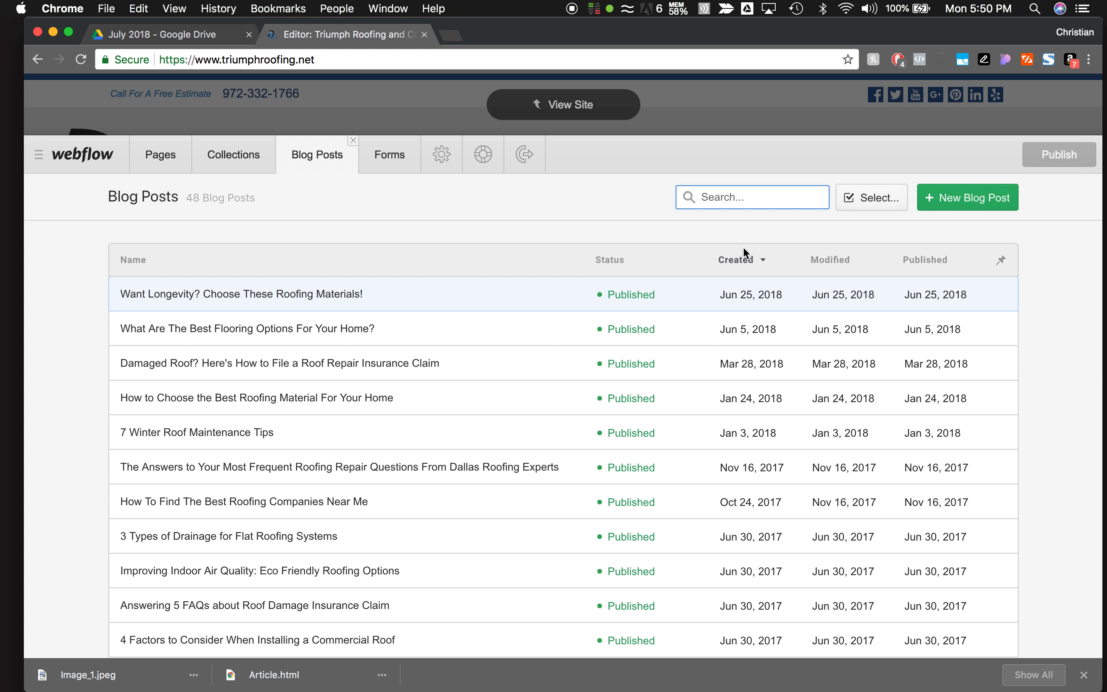
Start a new blog post and open the downloaded Article.html to look through the article.
click(972, 196)
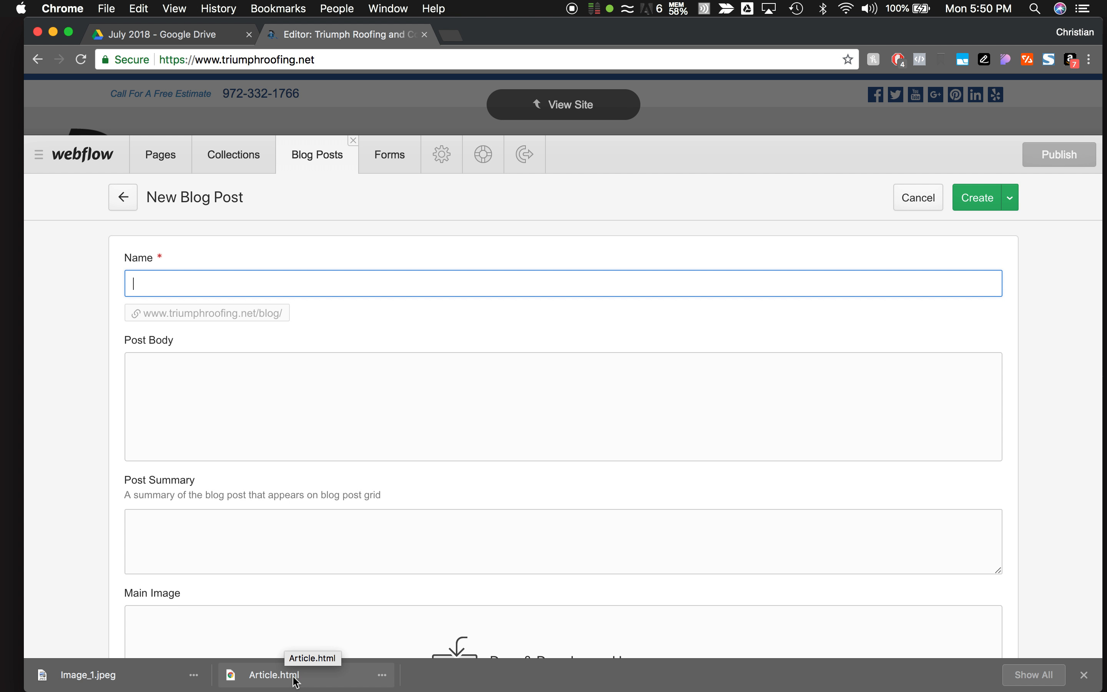
click(272, 676)
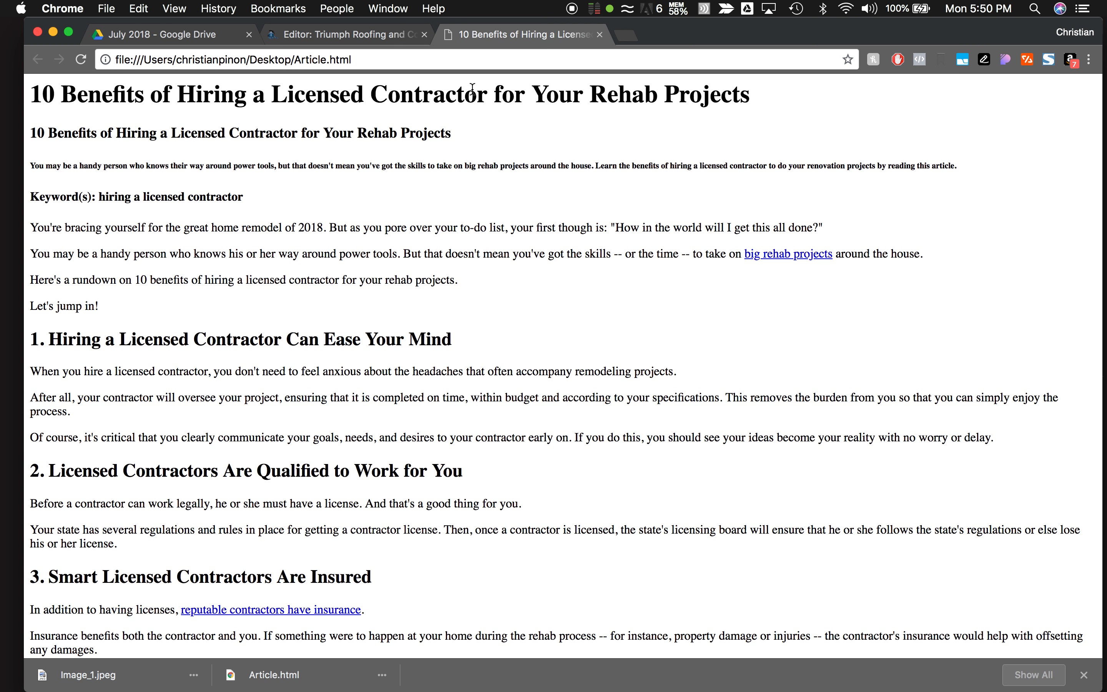
scroll(435, 215, down, 20)
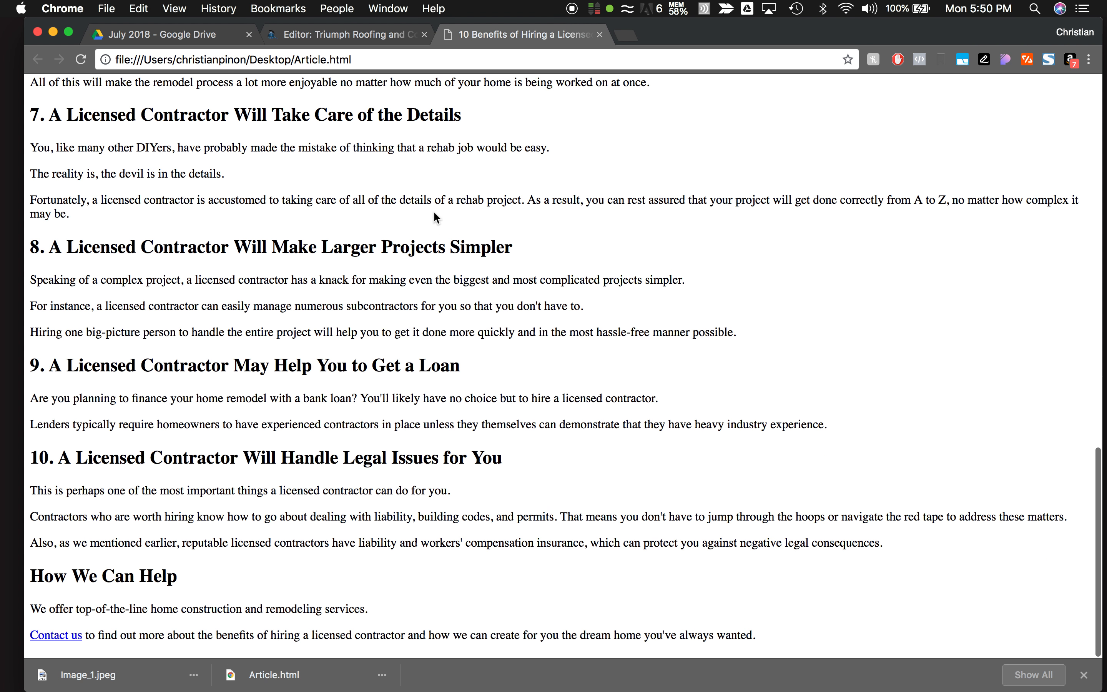
scroll(433, 210, up, 20)
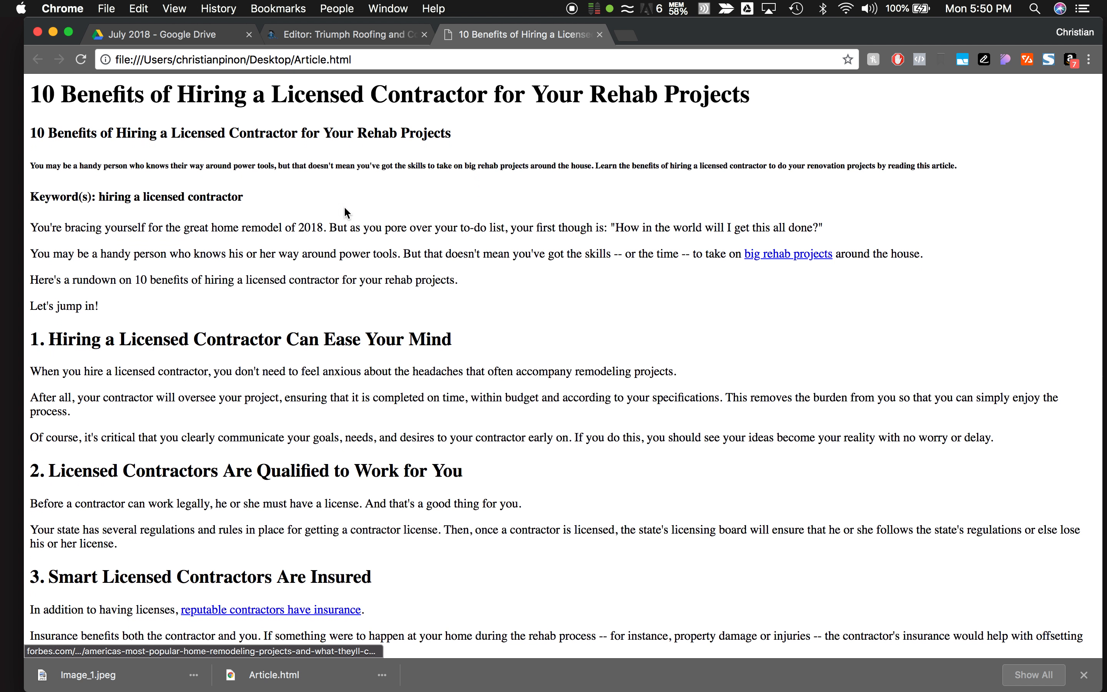
Copy the article's main title, "10 Benefits of Hiring a Licensed Contractor for Your Rehab Projects", into the new post's Name.
triple_click(628, 98)
key(super+c)
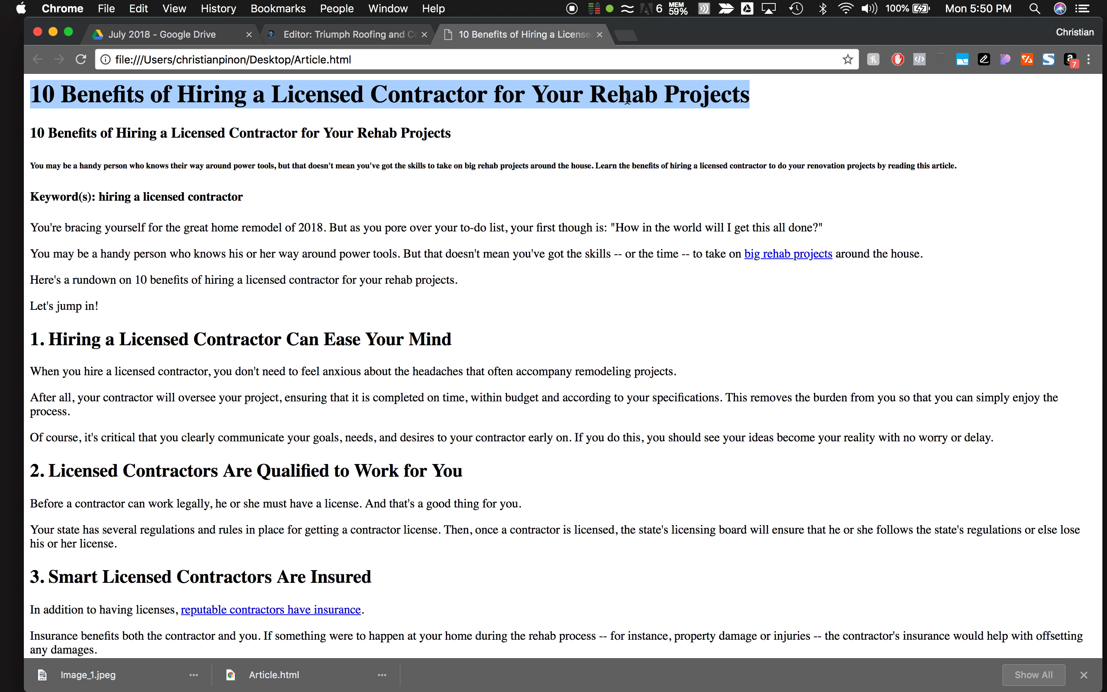
click(402, 44)
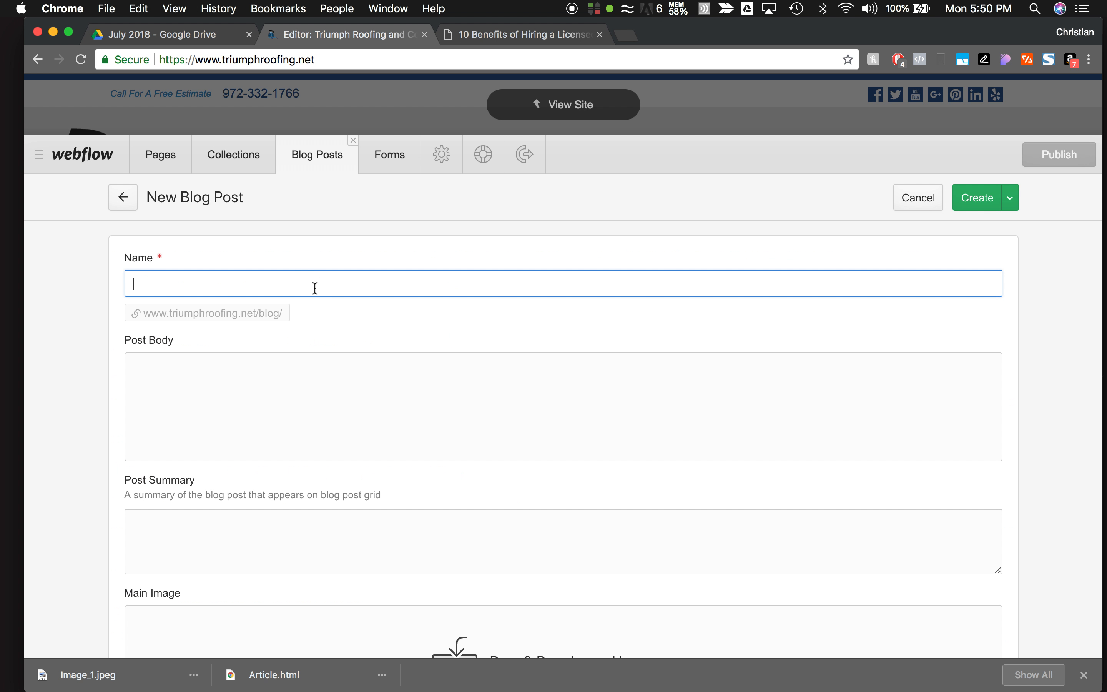
key(super+v)
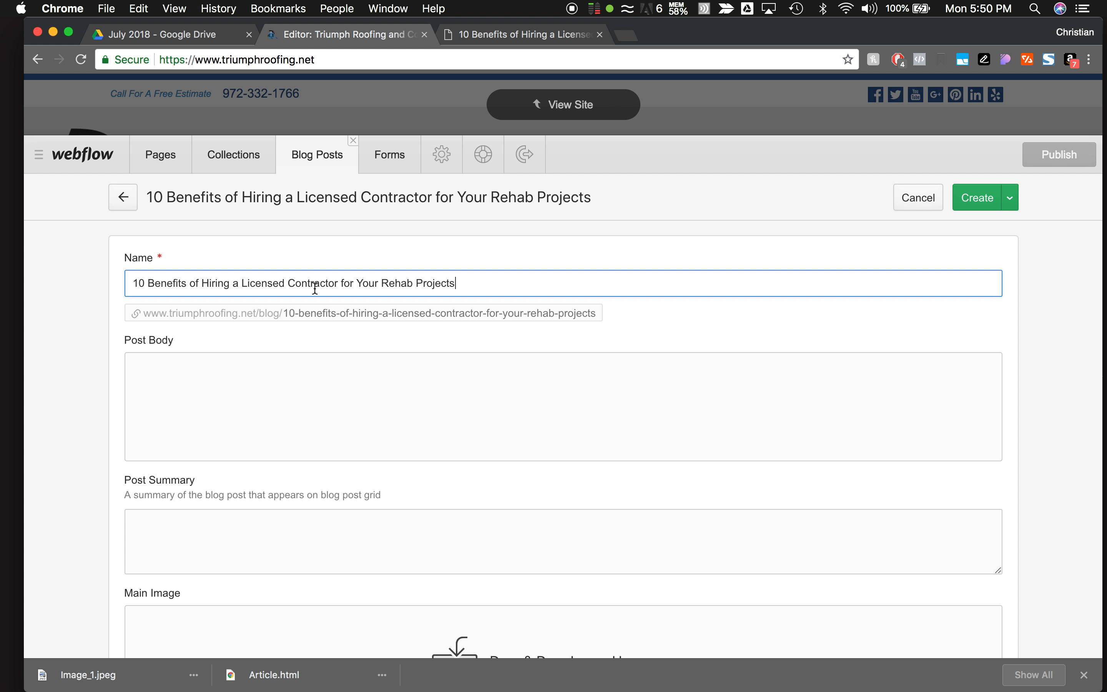
Copy the article from the second title line through the final Contact us sentence into the new post's Post Body.
click(484, 35)
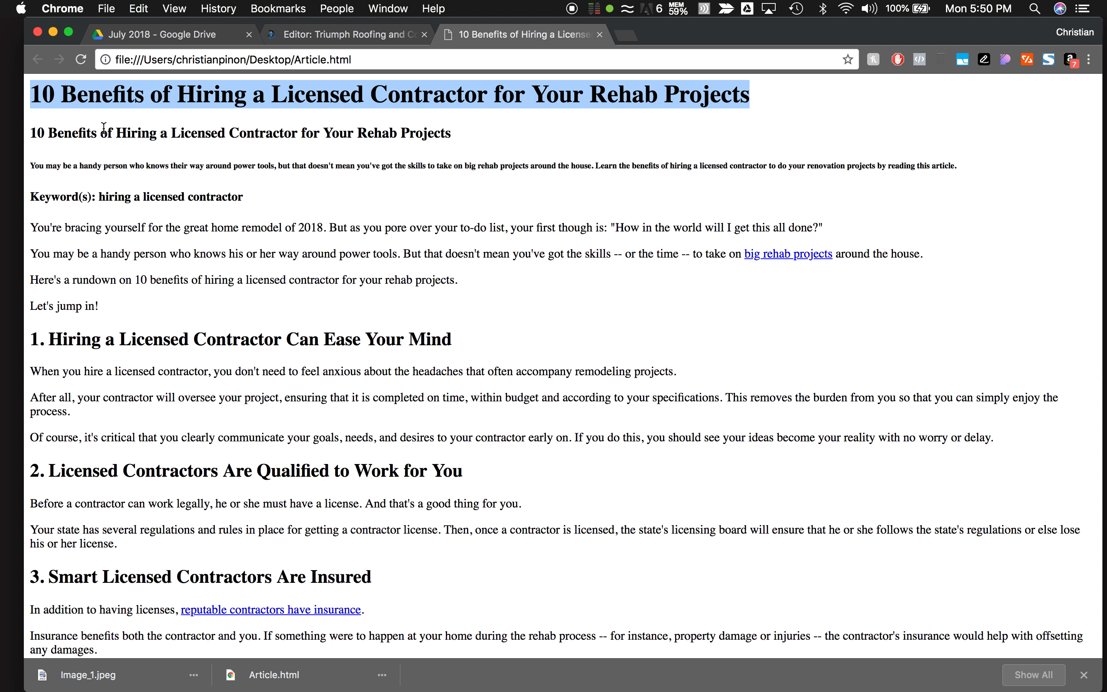
click(43, 141)
drag(30, 131, 785, 642)
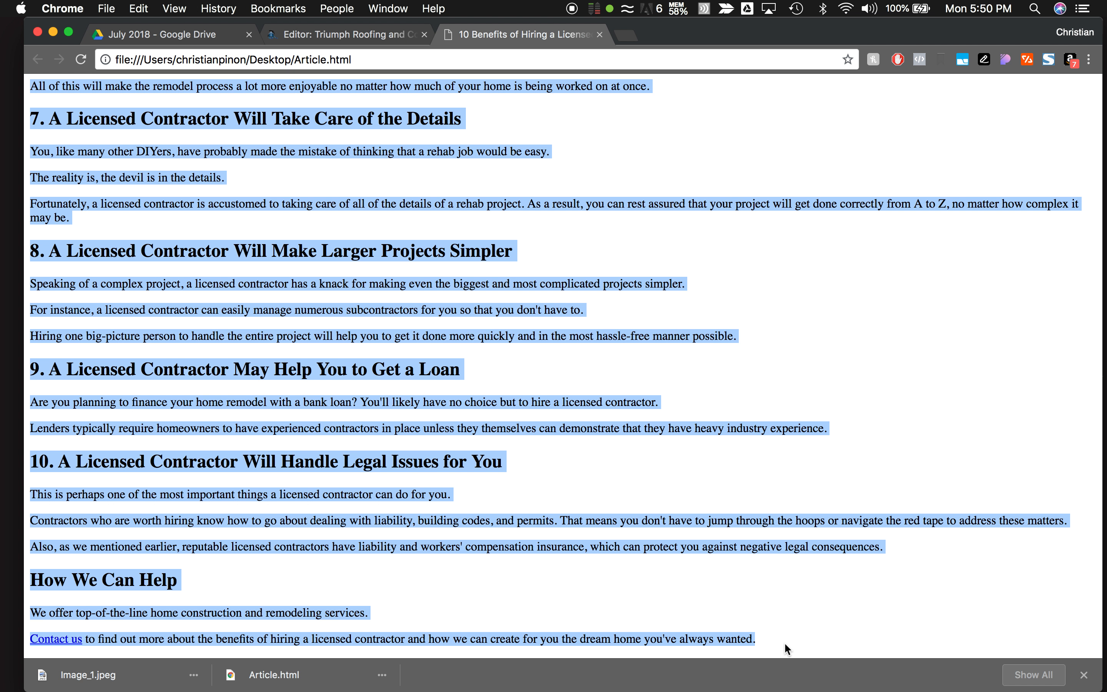
click(411, 28)
click(256, 370)
key(super+v)
Delete the "Keyword(s): hiring a licensed contractor" line from the Post Body.
scroll(301, 429, down, 2)
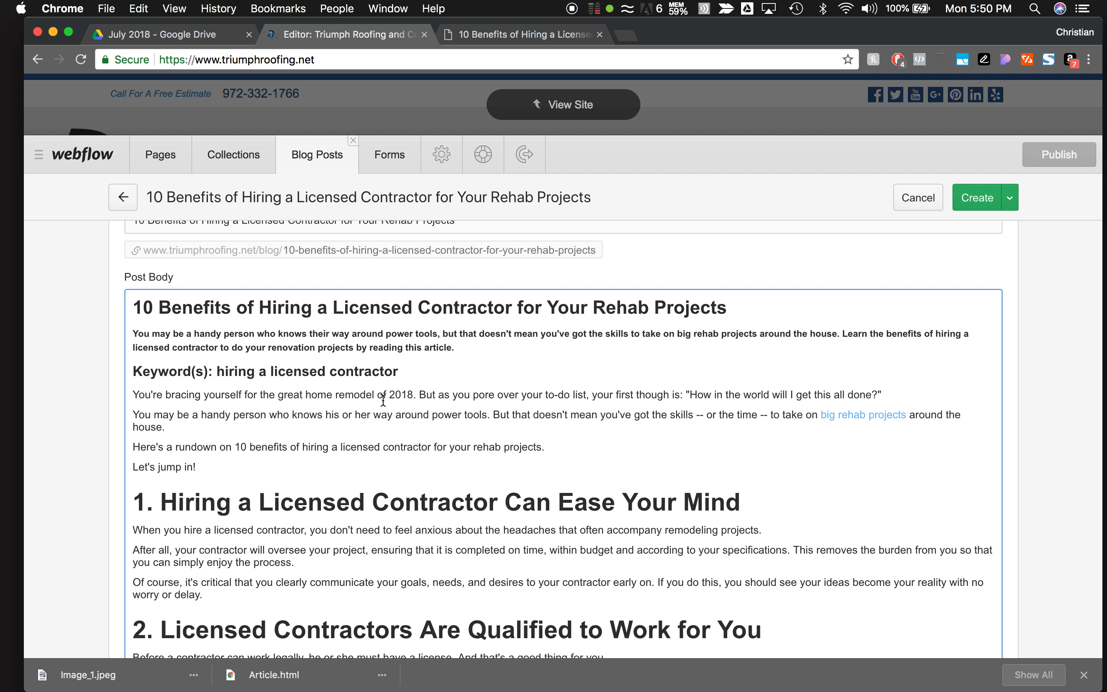
drag(401, 376, 119, 362)
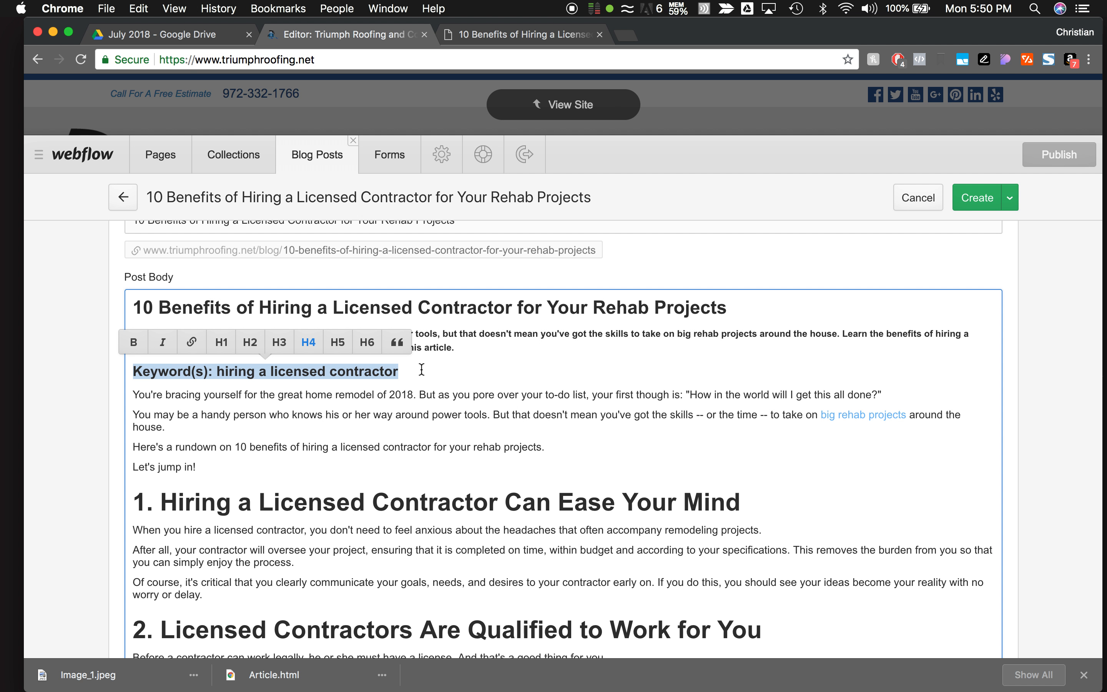
key(BackSpace)
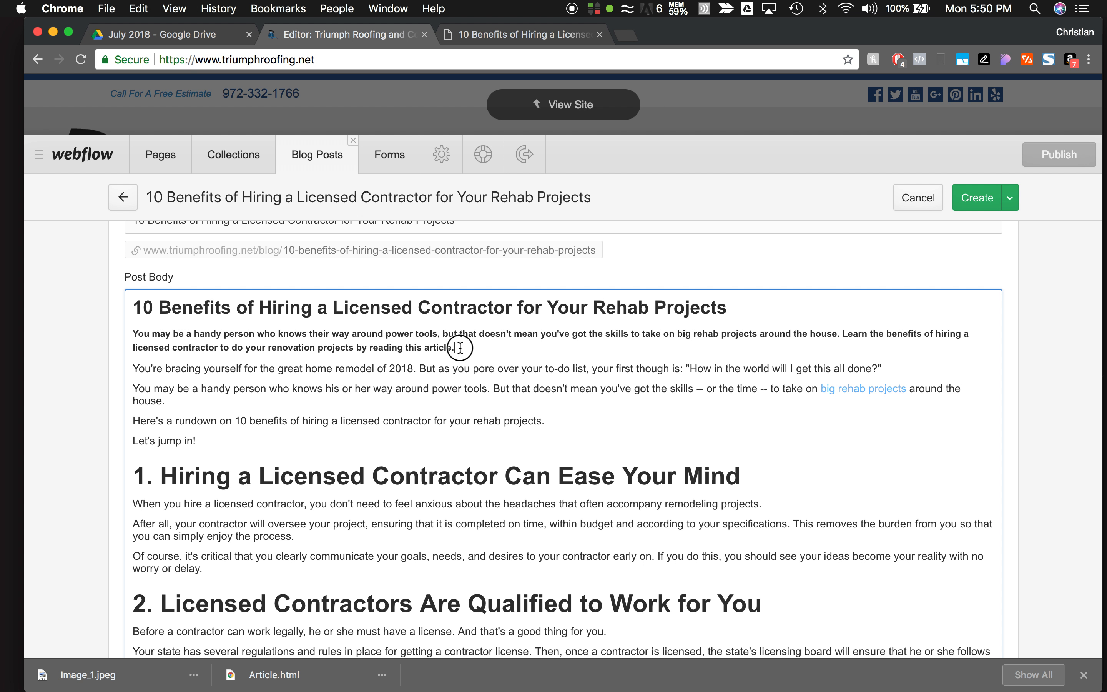
Copy the bold introductory paragraph beneath the Post Body's title into the Post Summary.
drag(457, 347, 126, 333)
key(super+c)
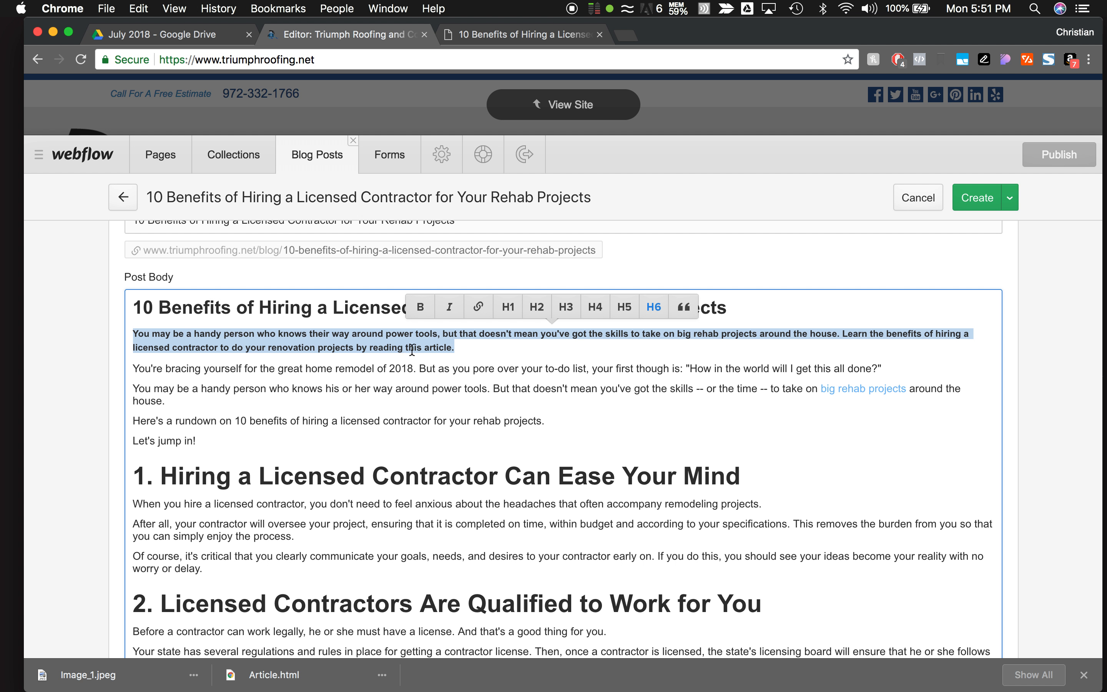
scroll(197, 339, down, 20)
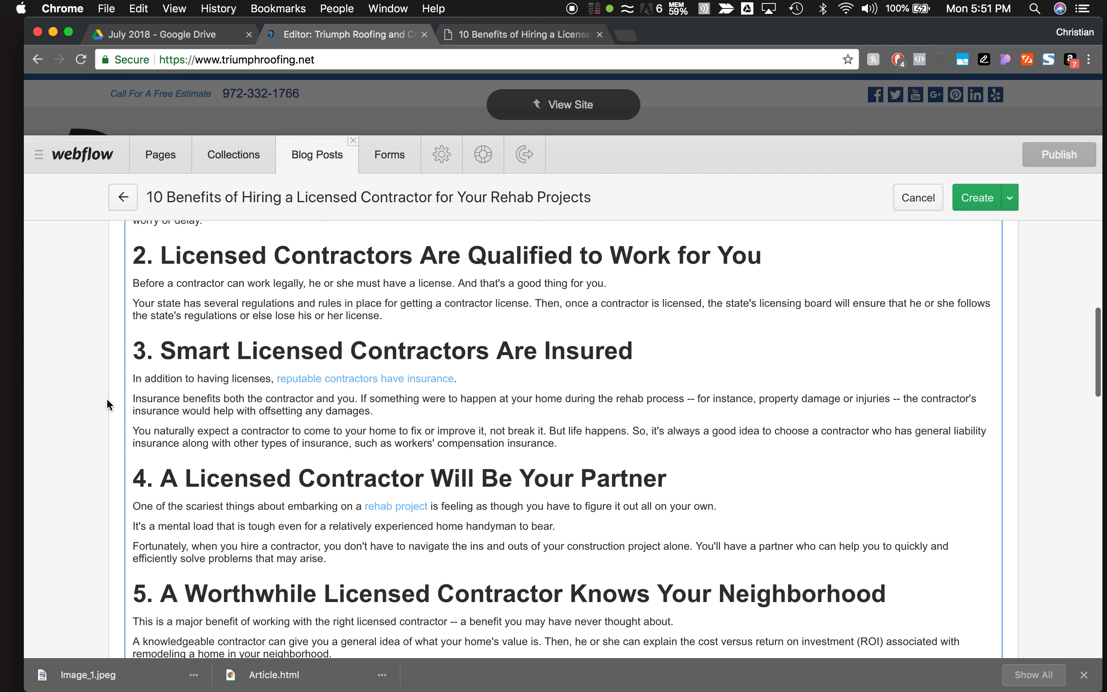
click(197, 339)
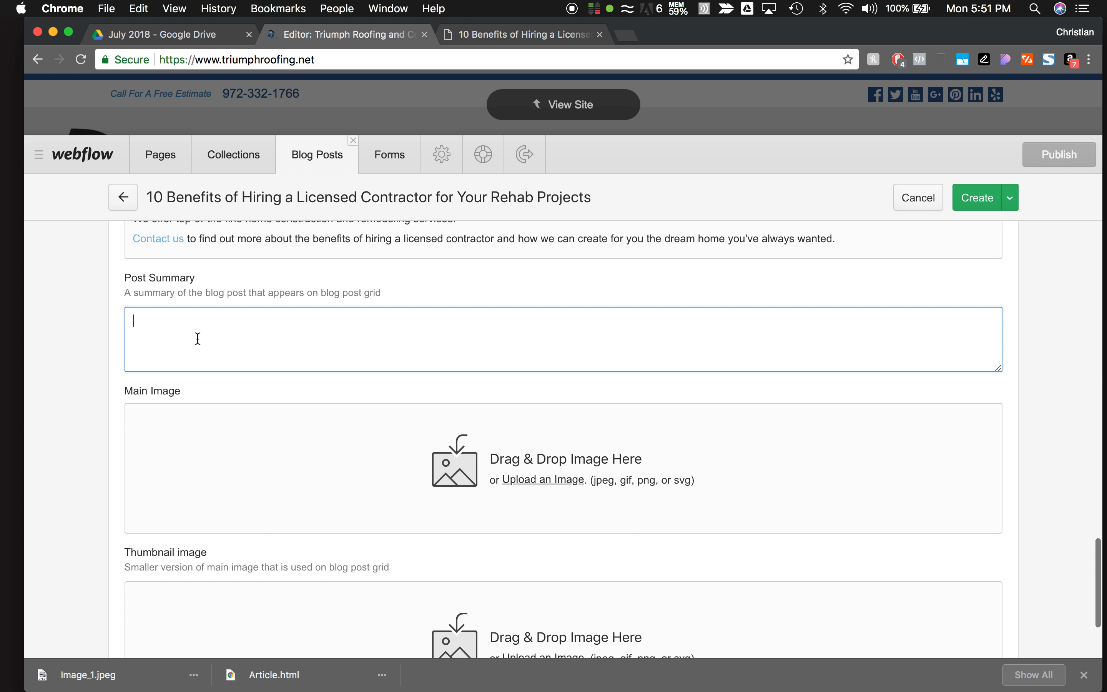
key(super+v)
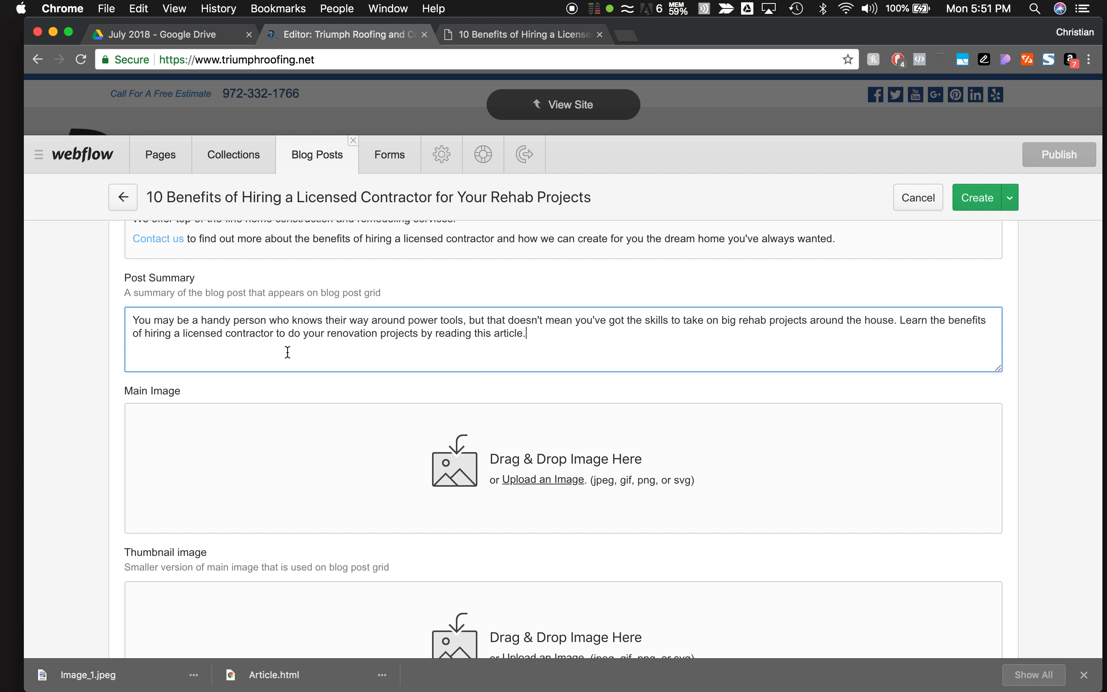
Check the file size of Image_1.jpeg in Google Drive, and open the image from the Desktop folder in Photoshop.
scroll(92, 346, down, 3)
scroll(92, 346, up, 2)
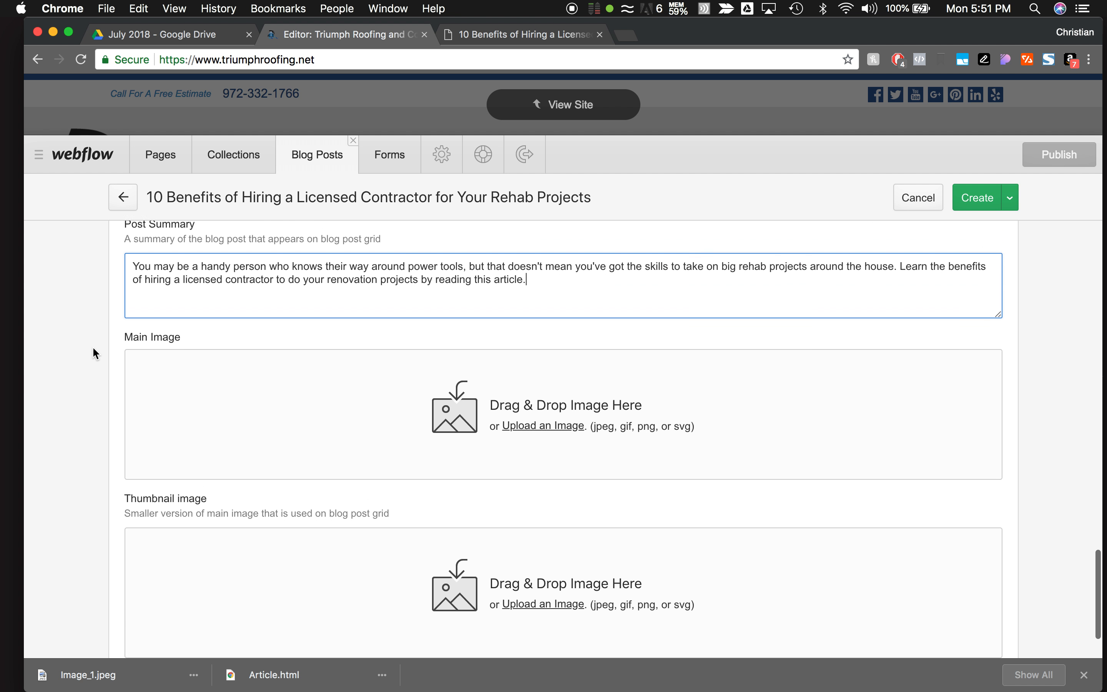
scroll(128, 362, down, 1)
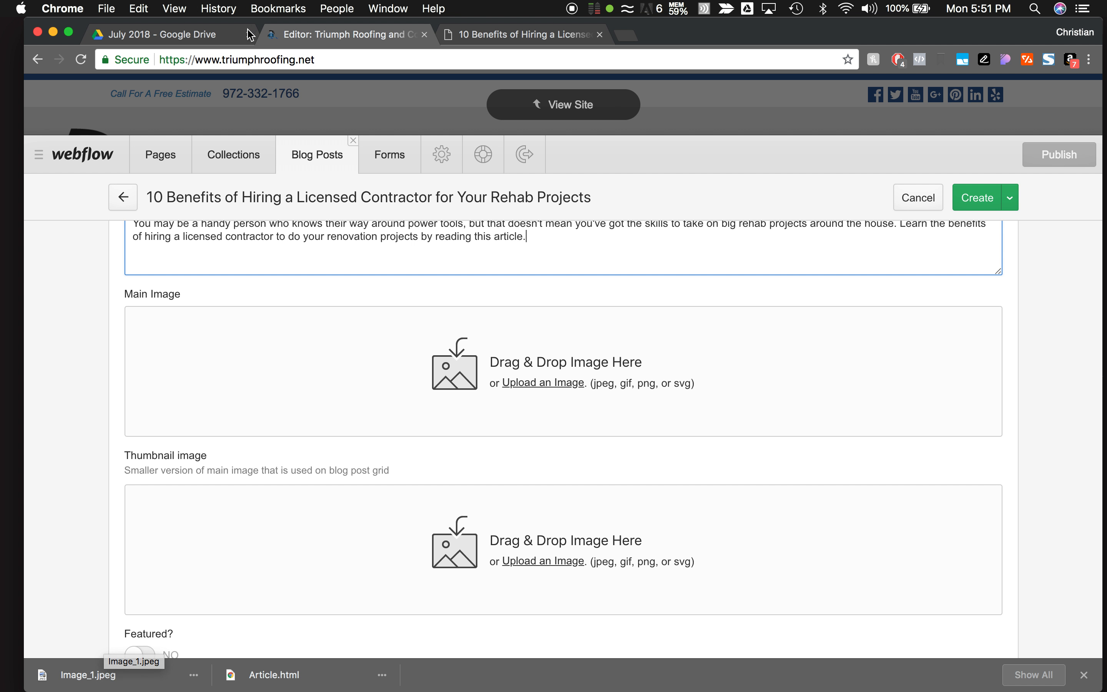
click(162, 34)
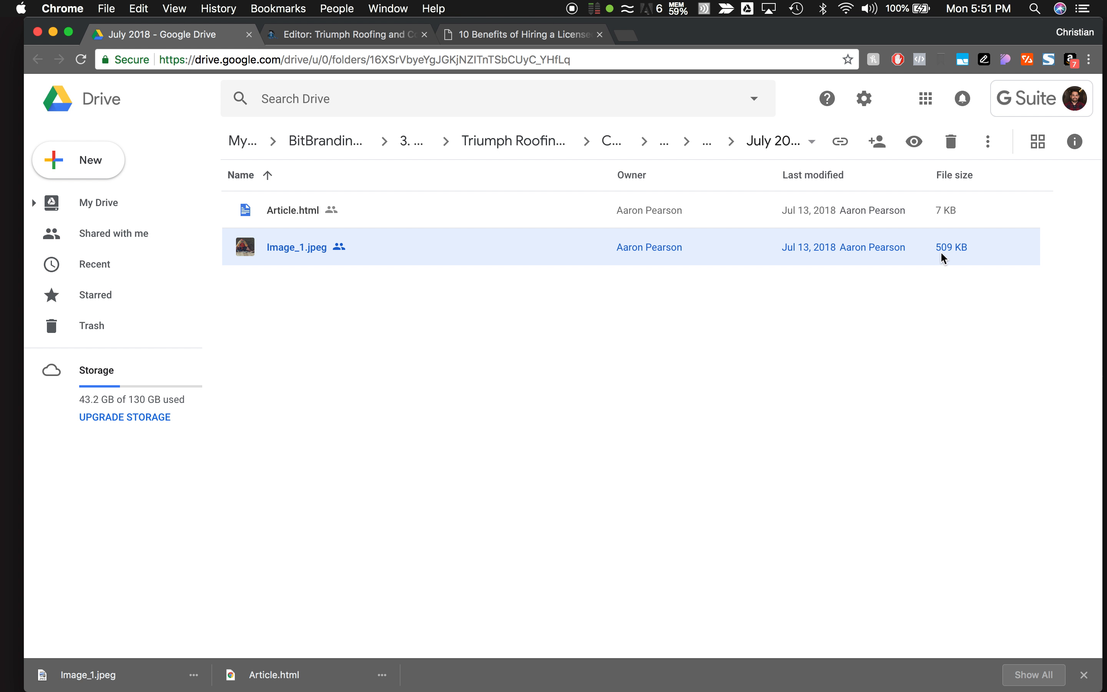
mouse_move(944, 259)
key(ctrl+Up)
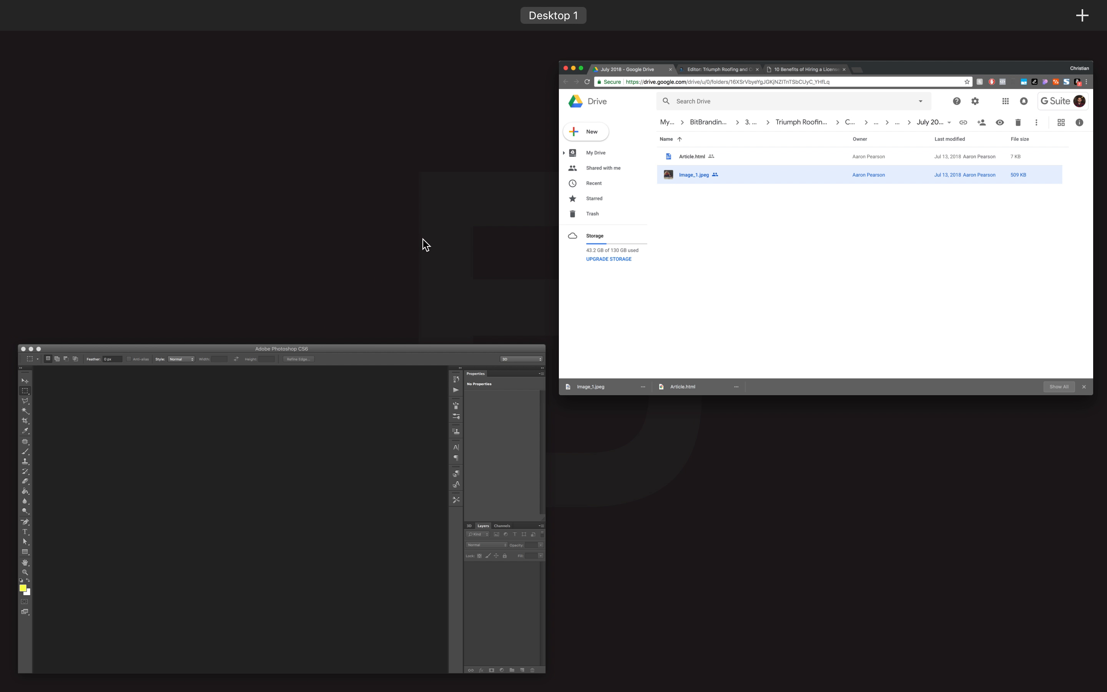
click(341, 457)
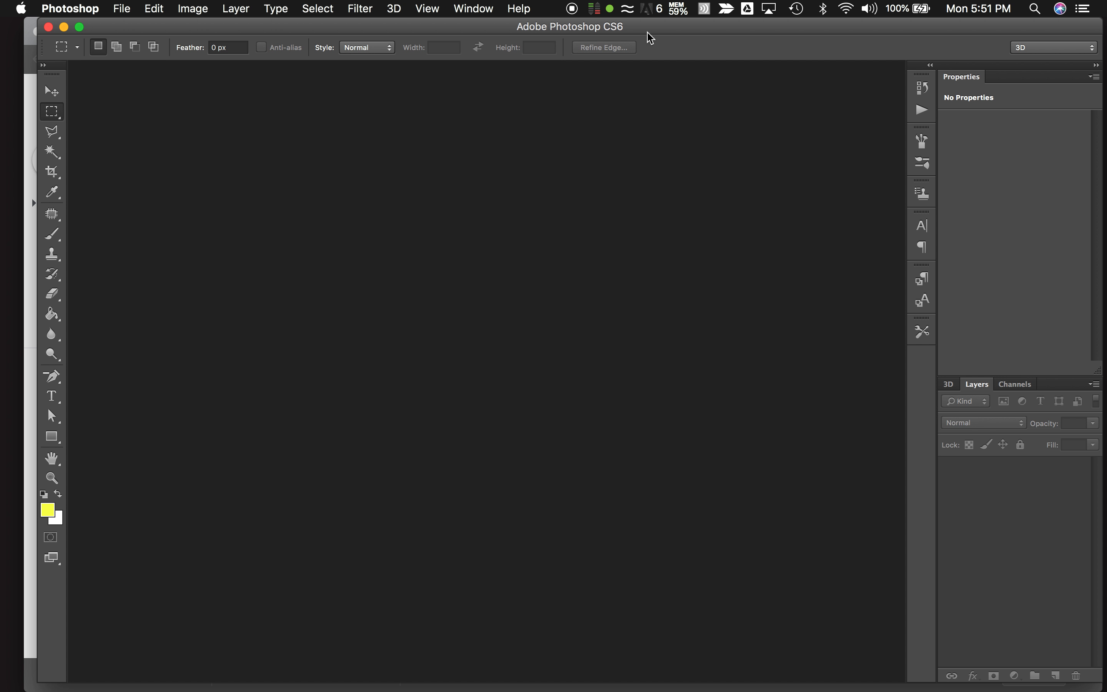
click(123, 10)
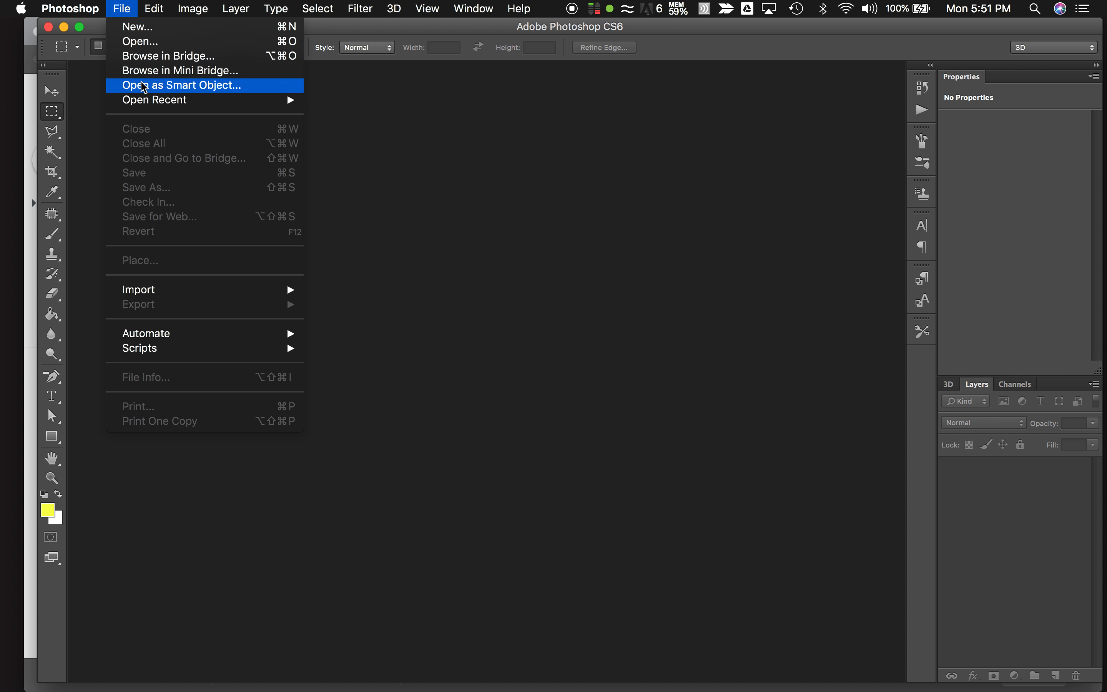
double_click(379, 185)
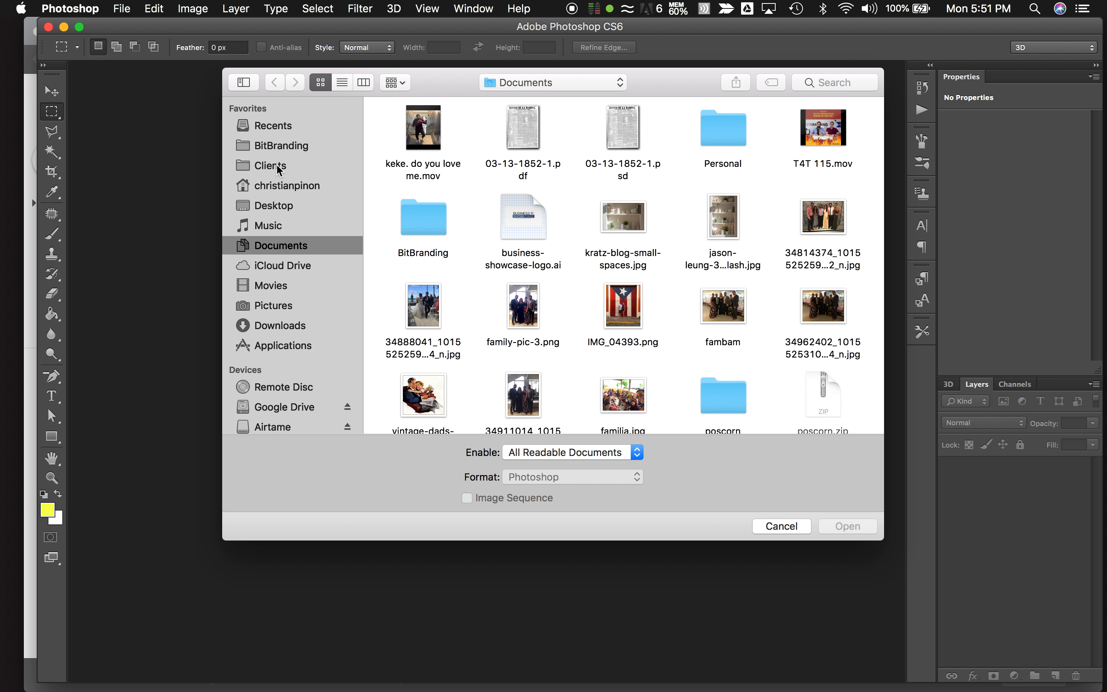
click(274, 206)
click(433, 135)
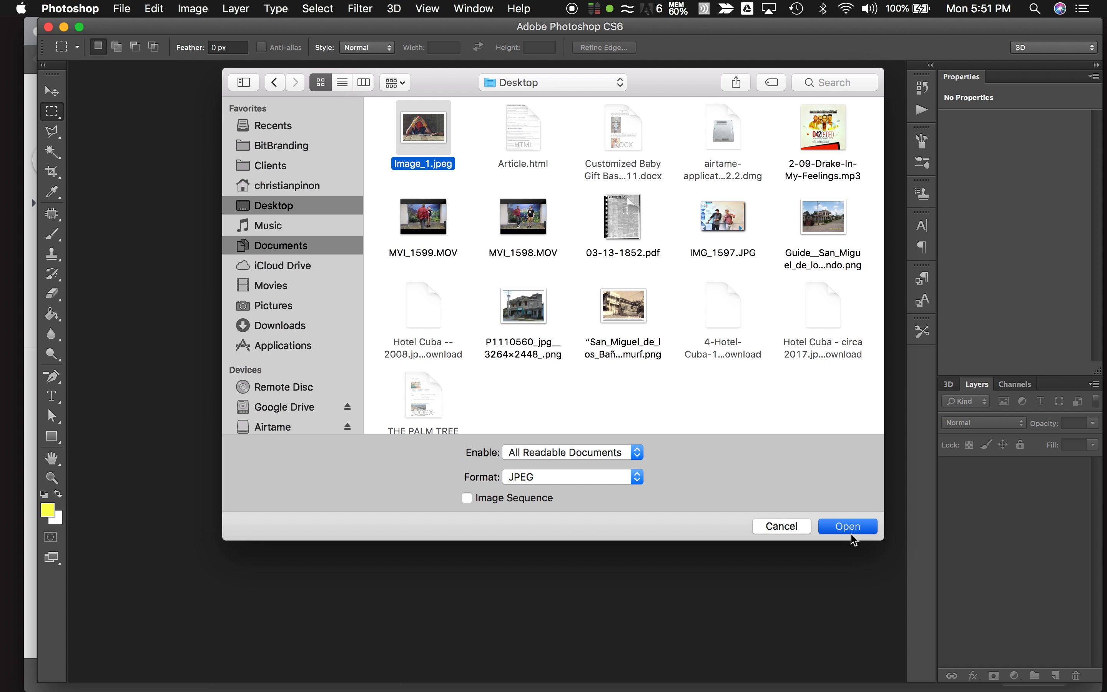
click(848, 526)
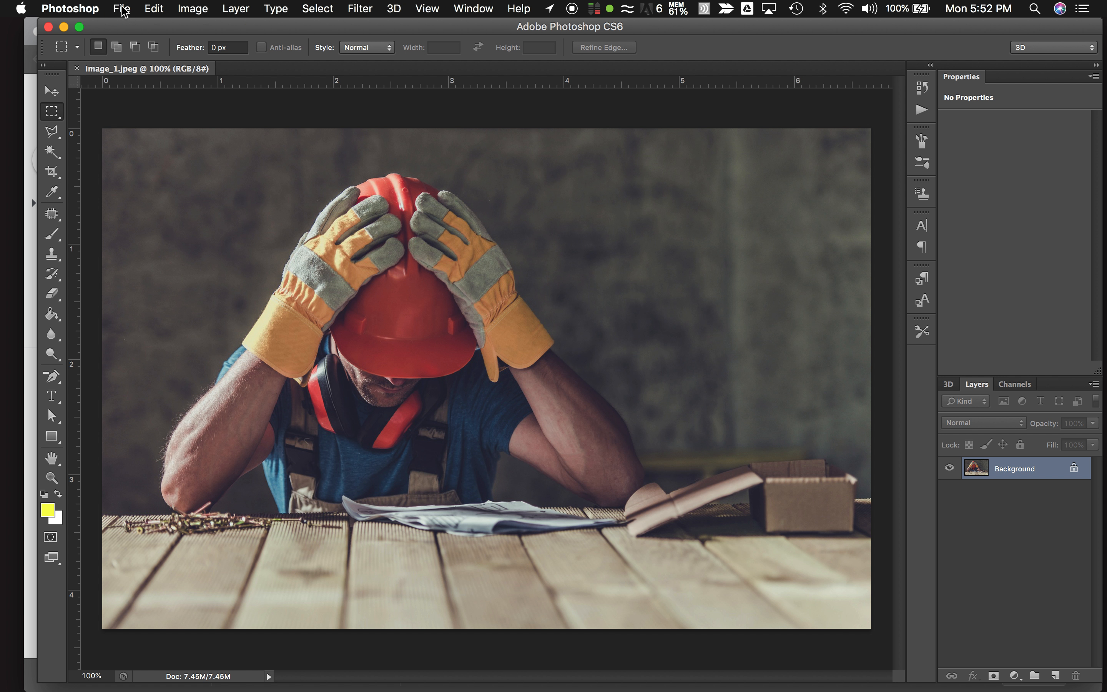
Start a Save for Web export of the image and scale it to 50 percent.
click(123, 9)
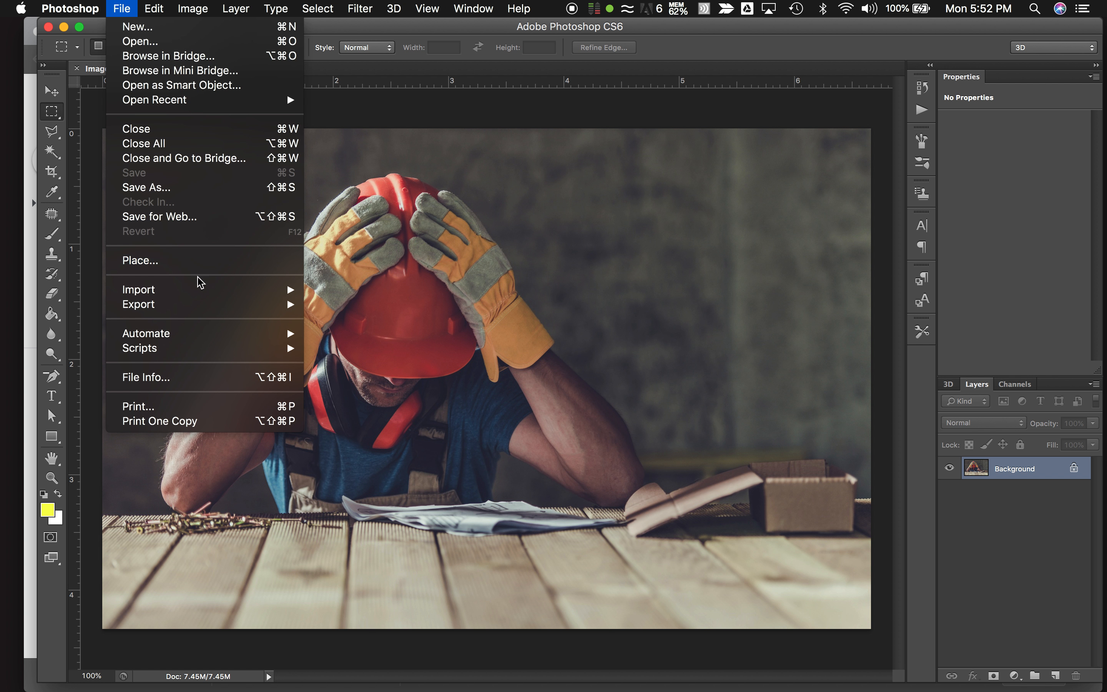
mouse_move(201, 307)
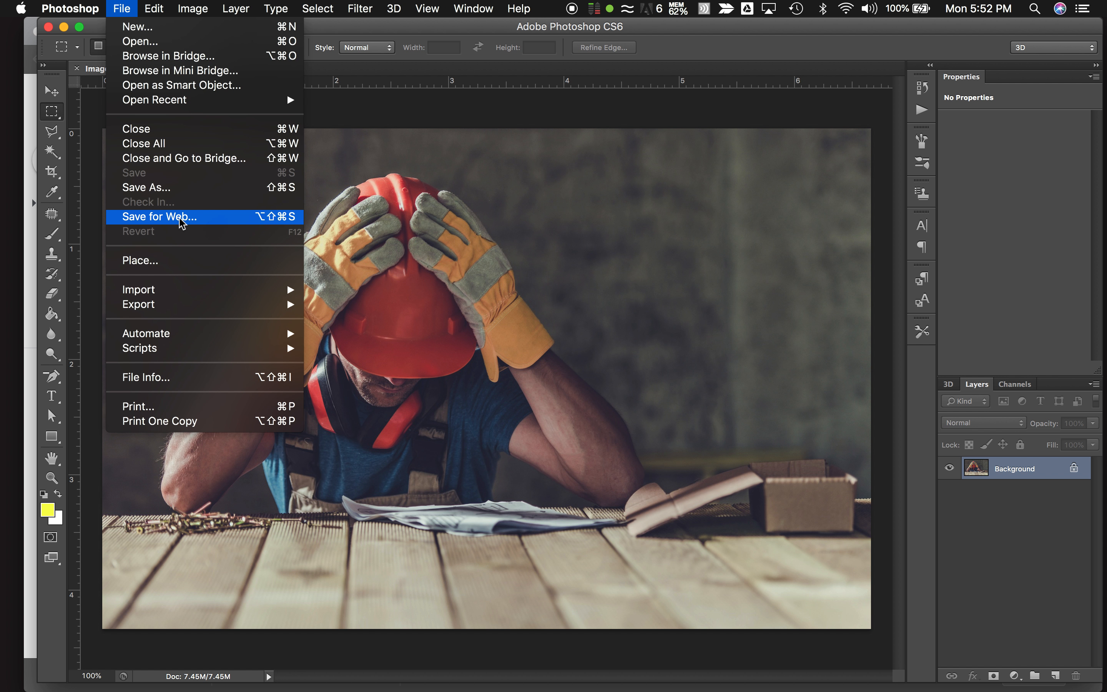
click(181, 219)
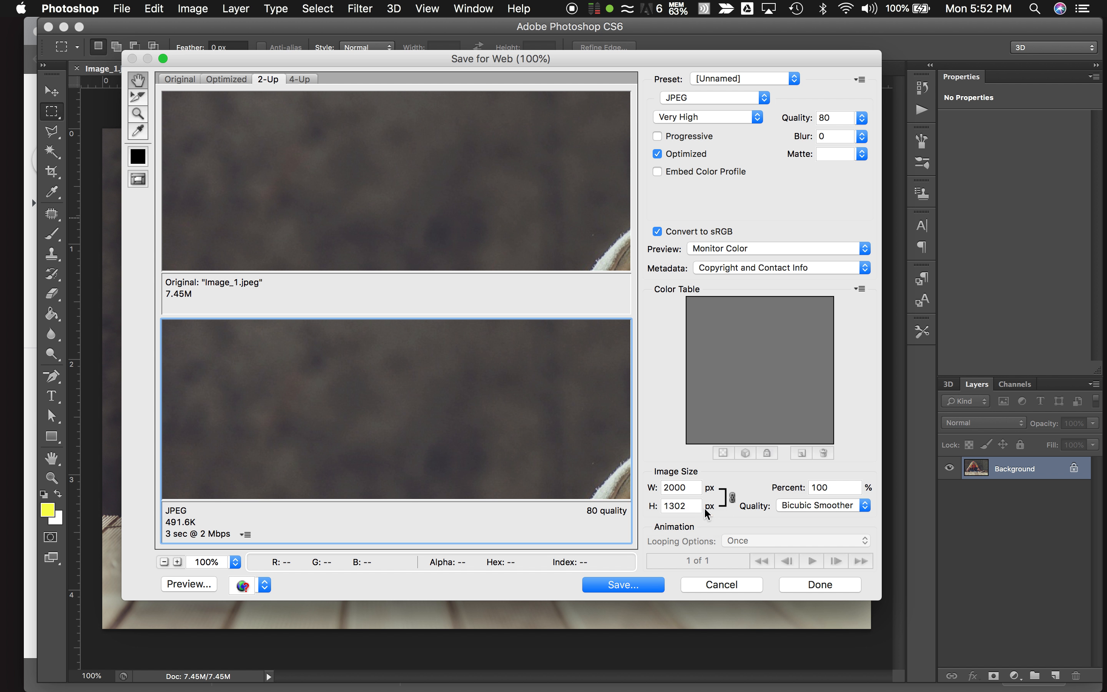
double_click(837, 489)
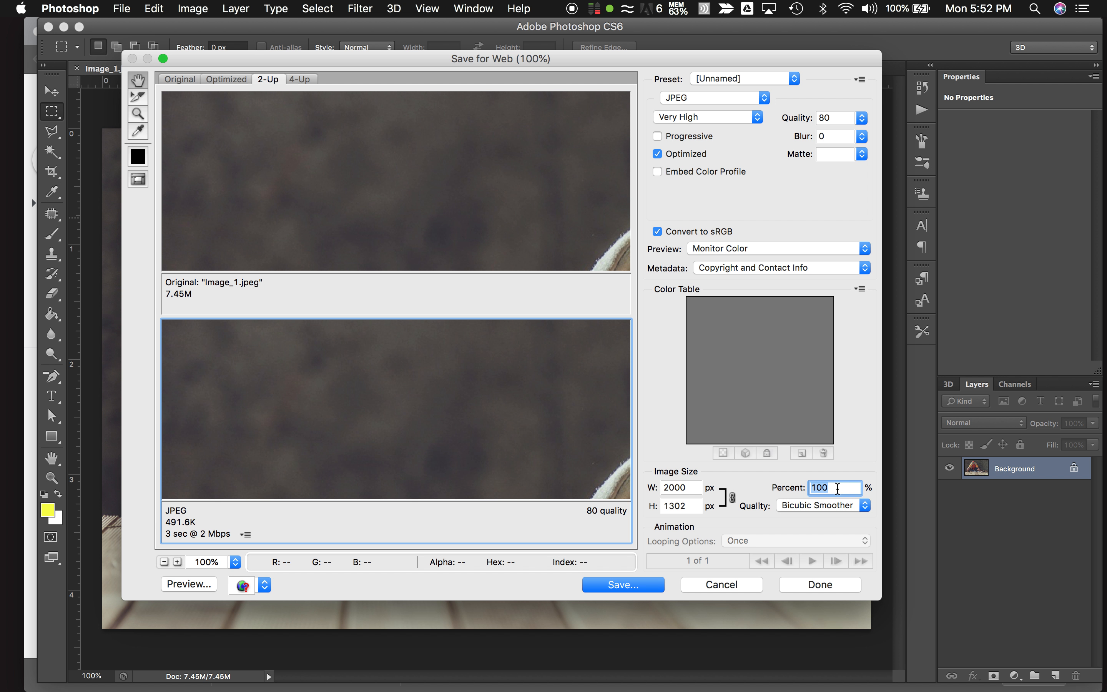
text(50)
key(Tab)
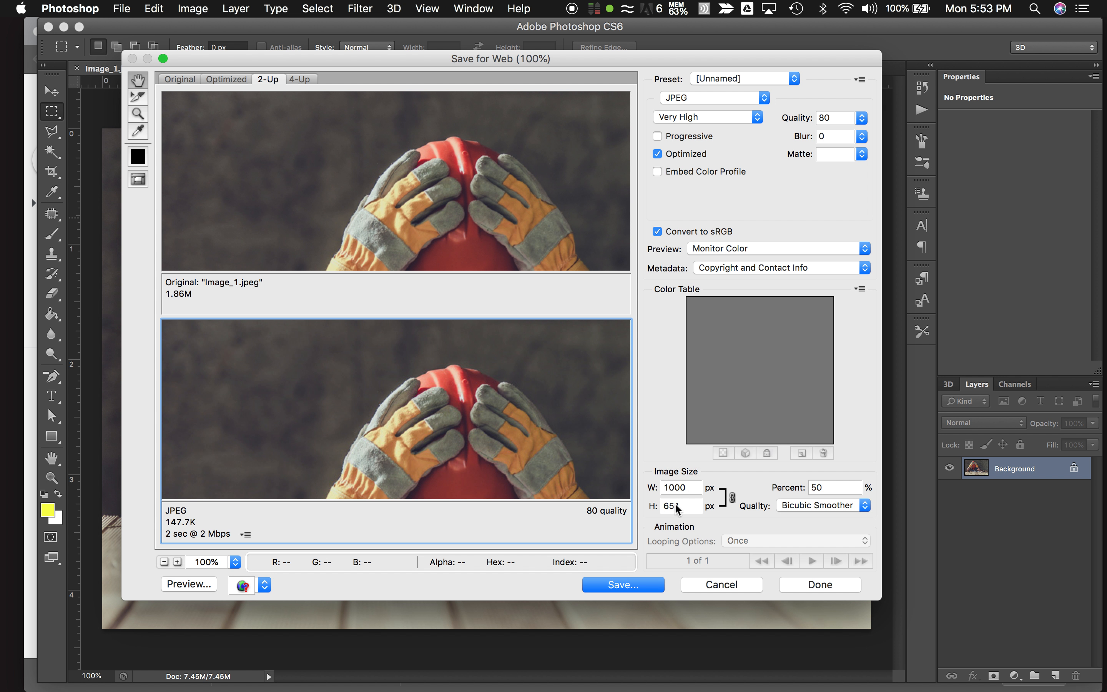
Compare the export's file size at High and Maximum JPEG quality, and return the quality to Very High.
click(761, 120)
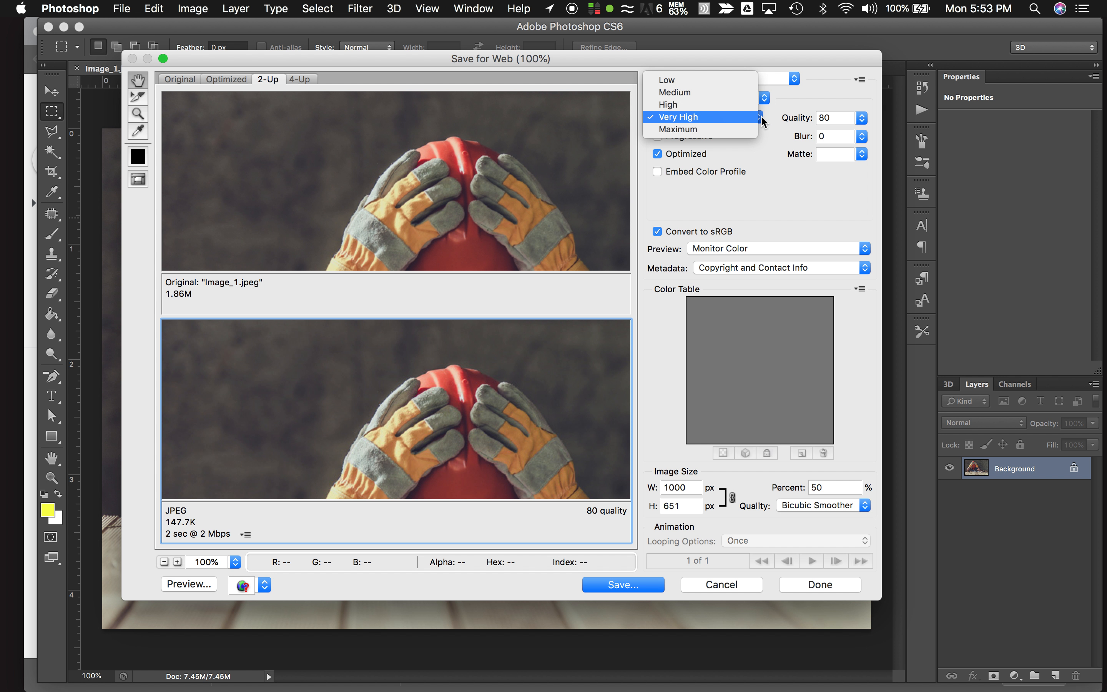
click(681, 105)
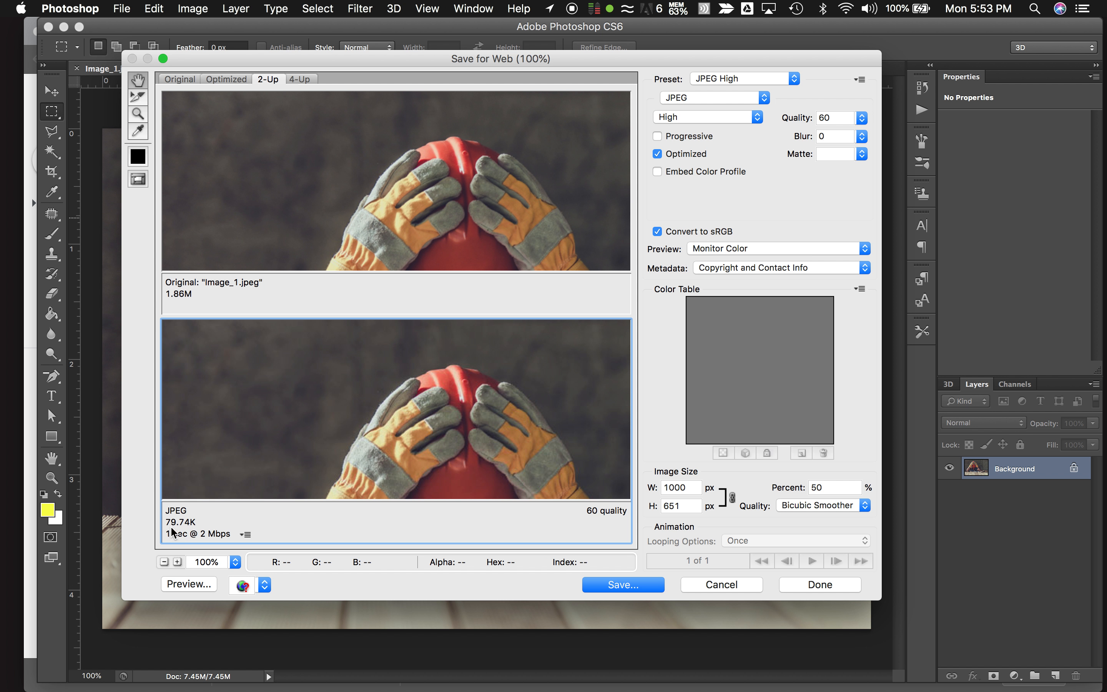
click(751, 123)
click(698, 142)
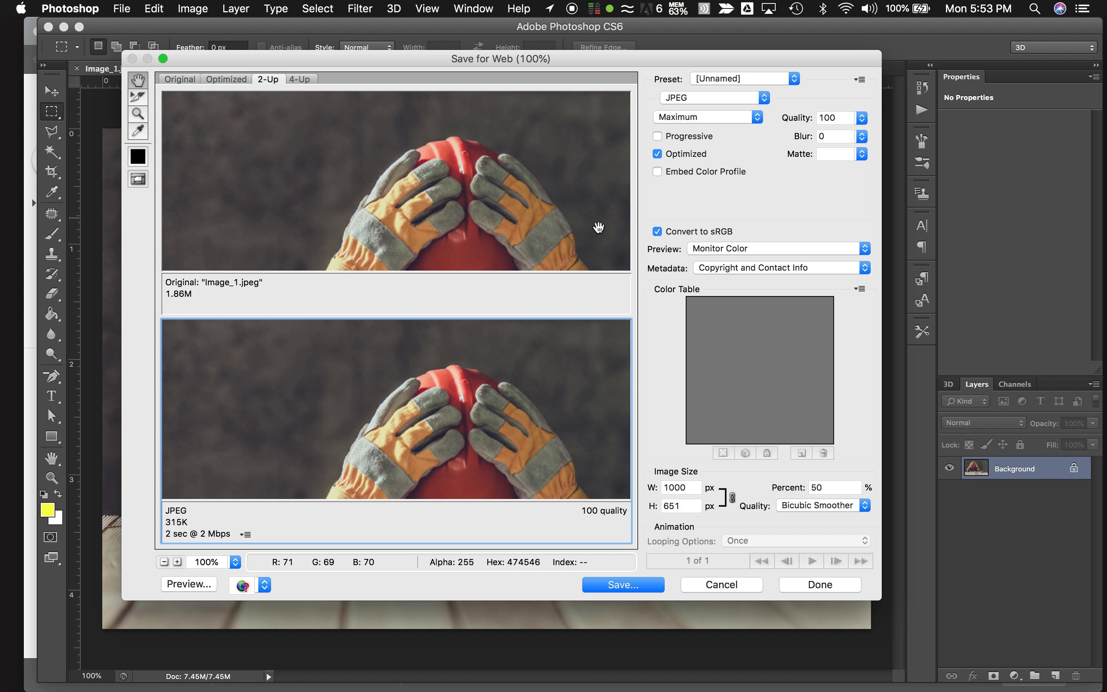
click(758, 118)
click(686, 104)
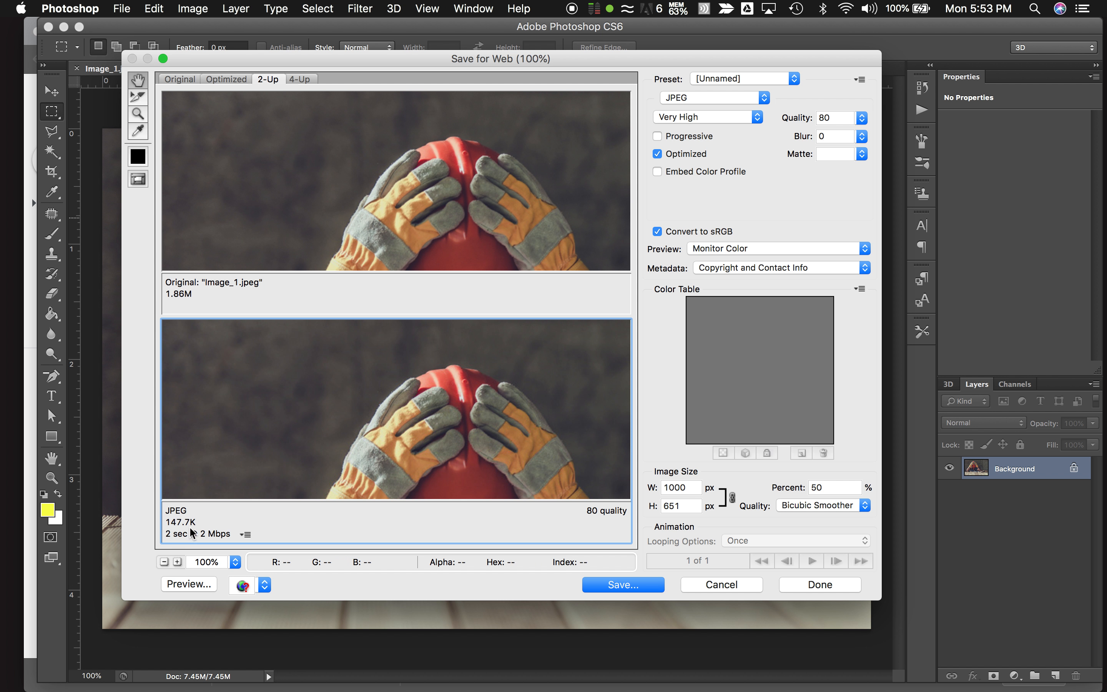
Save the web-optimized image as Image_1-2.jpg in the Downloads folder.
click(621, 586)
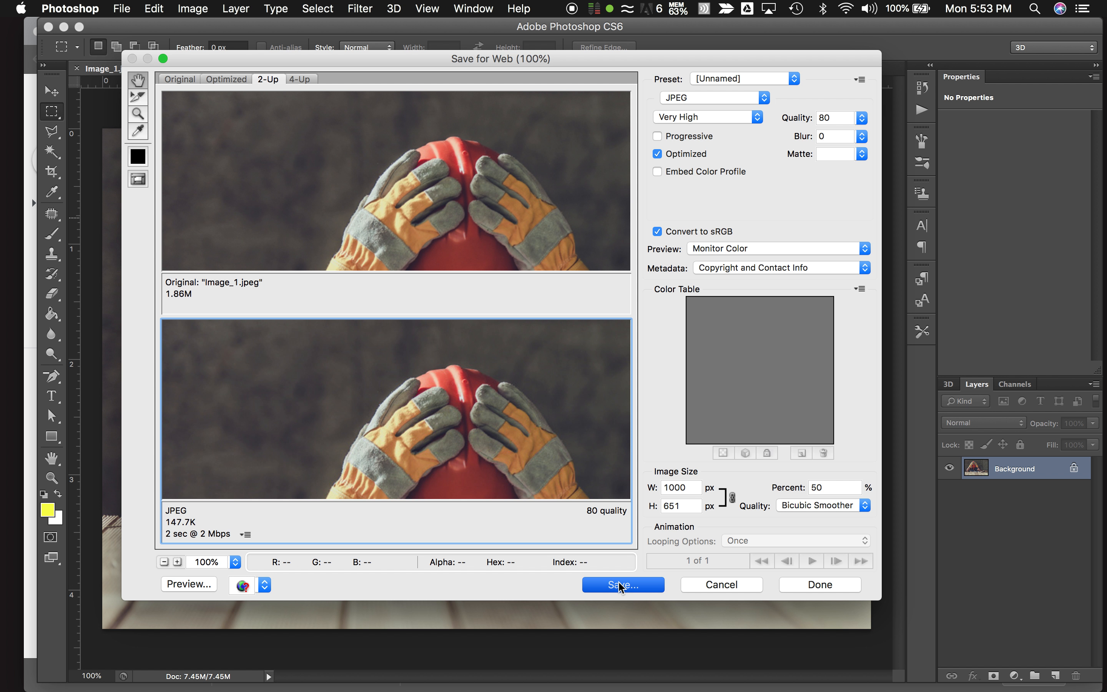
key(Right)
text(-2)
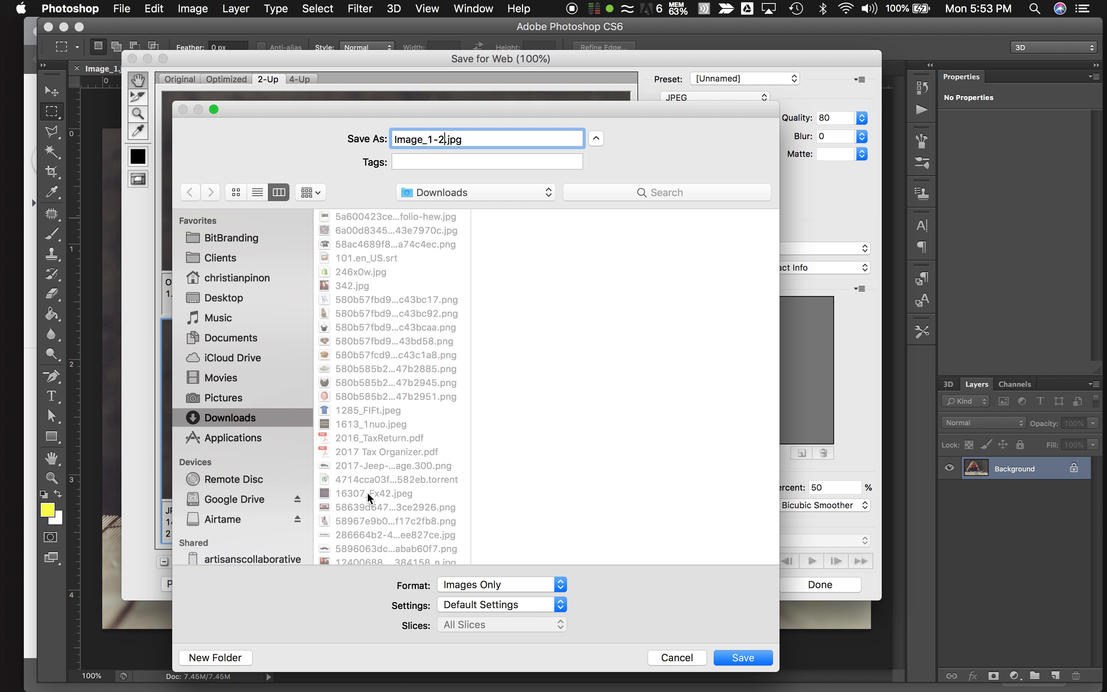
click(744, 658)
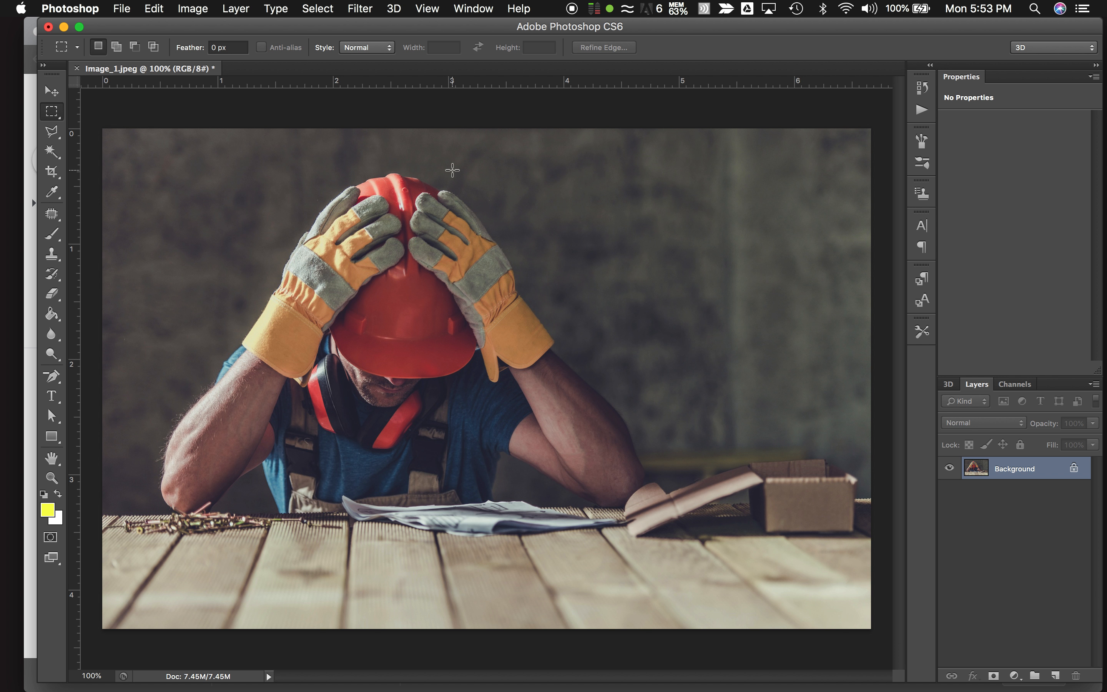
Switch back to the Webflow editor in Chrome and upload Image_1-2.jpg from Downloads as the post's Main Image.
key(ctrl+Up)
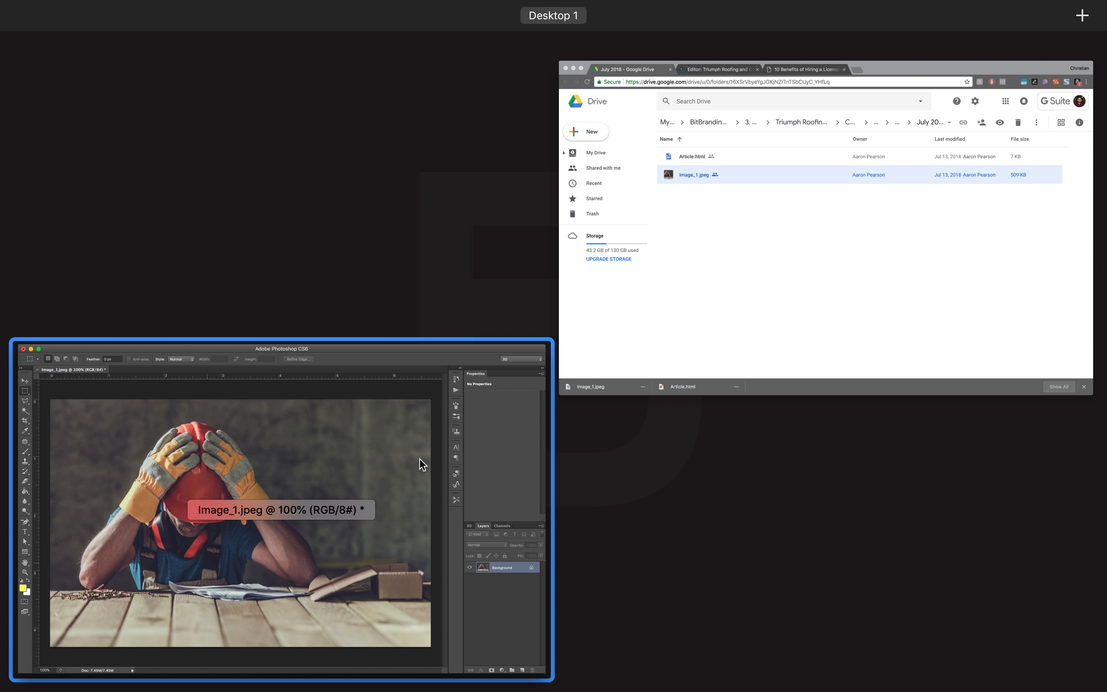
click(572, 364)
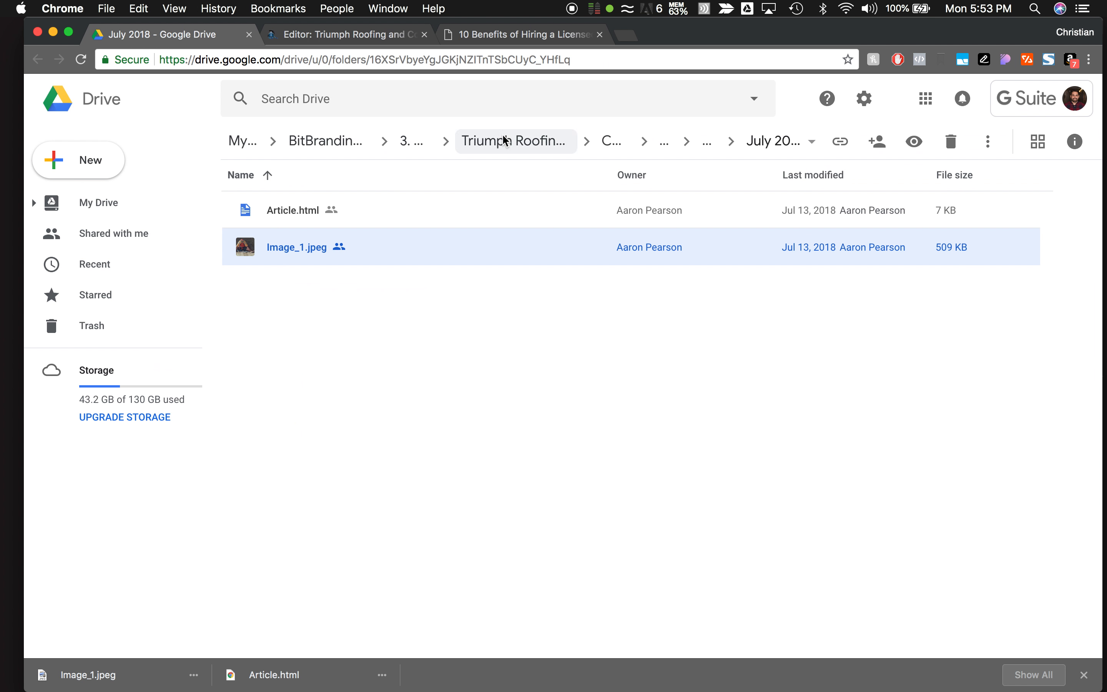
click(376, 37)
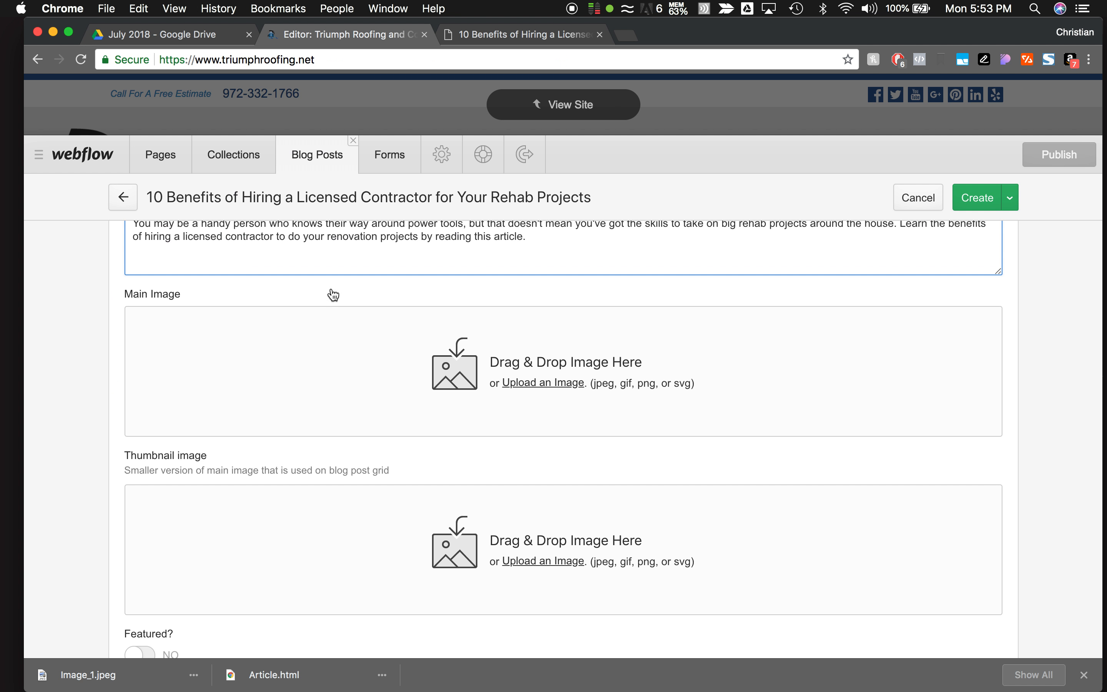
click(538, 387)
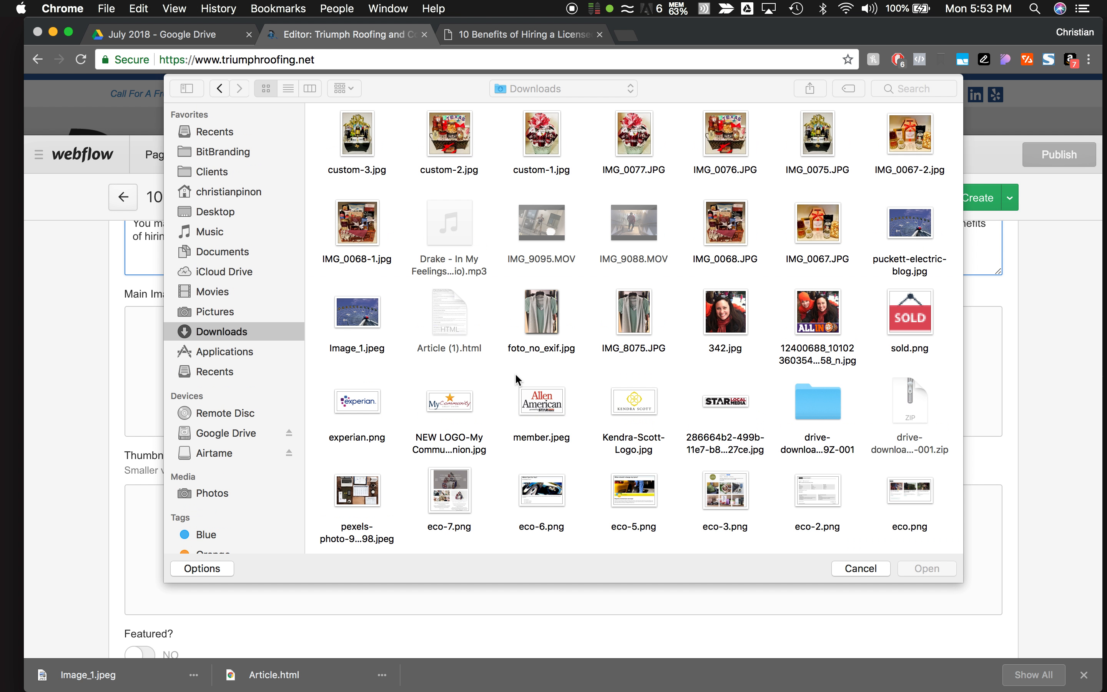
click(357, 129)
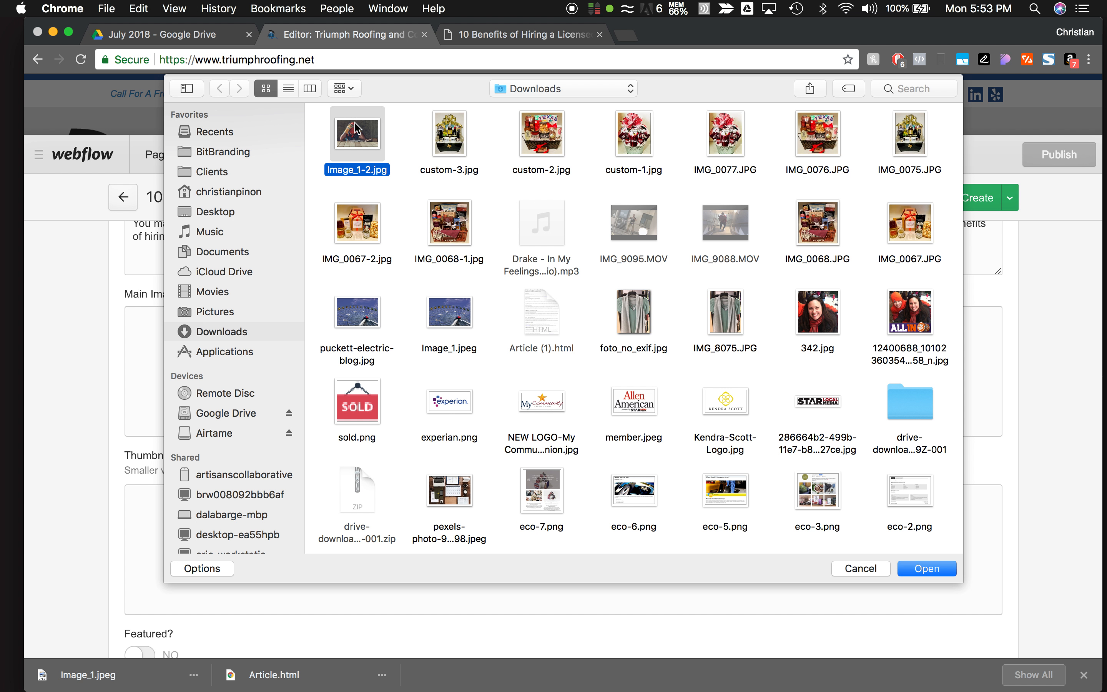
click(910, 569)
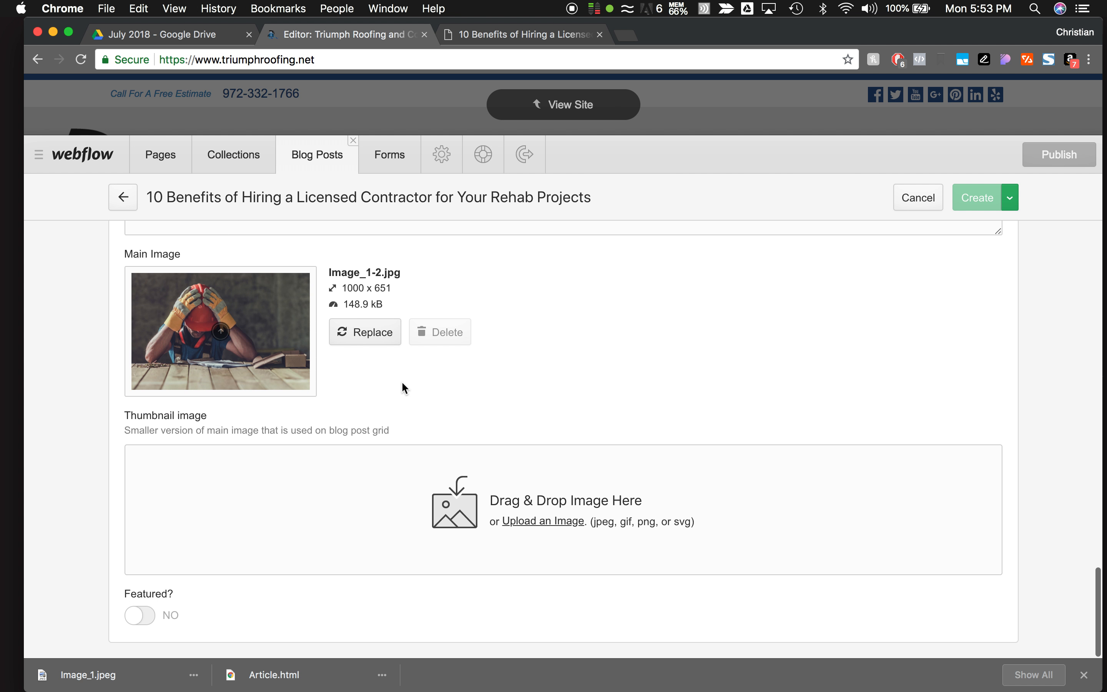
Upload Image_1-2.jpg from Downloads as the post's Thumbnail image.
click(523, 520)
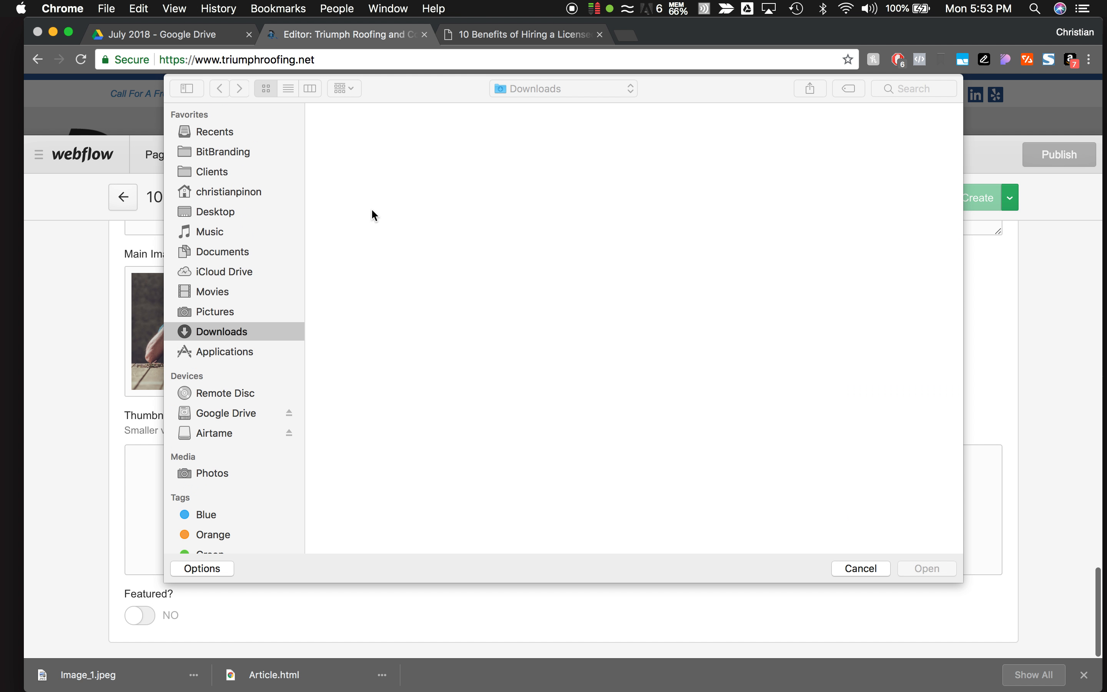
click(353, 148)
click(922, 569)
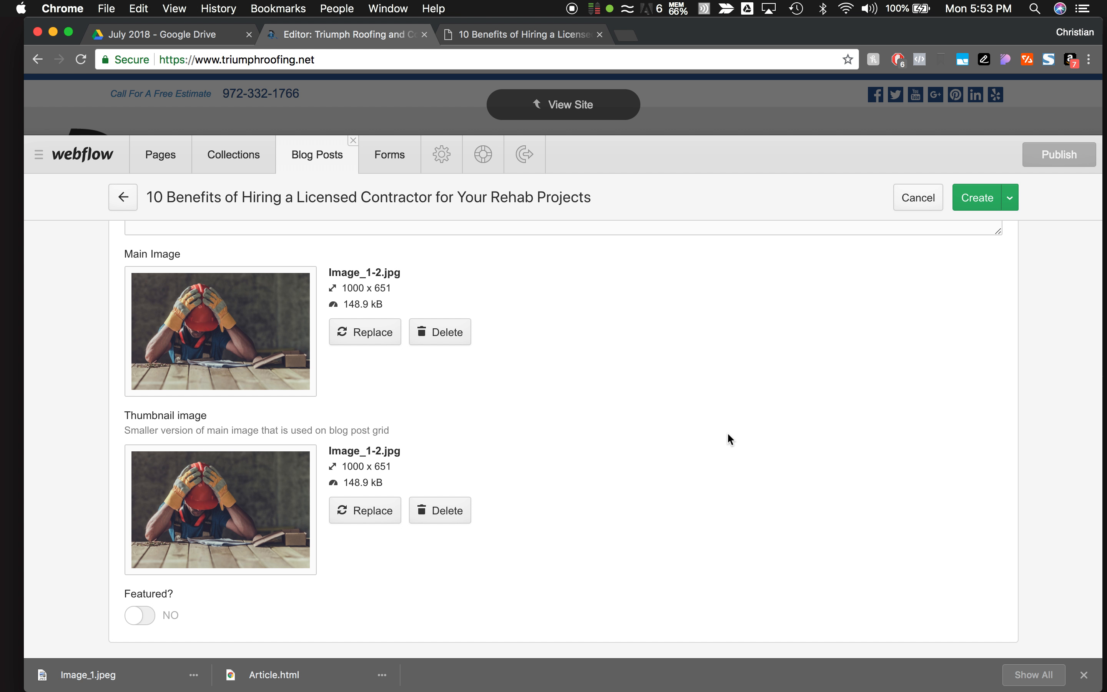
Set the "big rehab projects" link in the Post Body's introduction to open in a new tab.
scroll(728, 433, up, 15)
scroll(727, 433, down, 8)
scroll(728, 433, down, 2)
scroll(728, 432, up, 15)
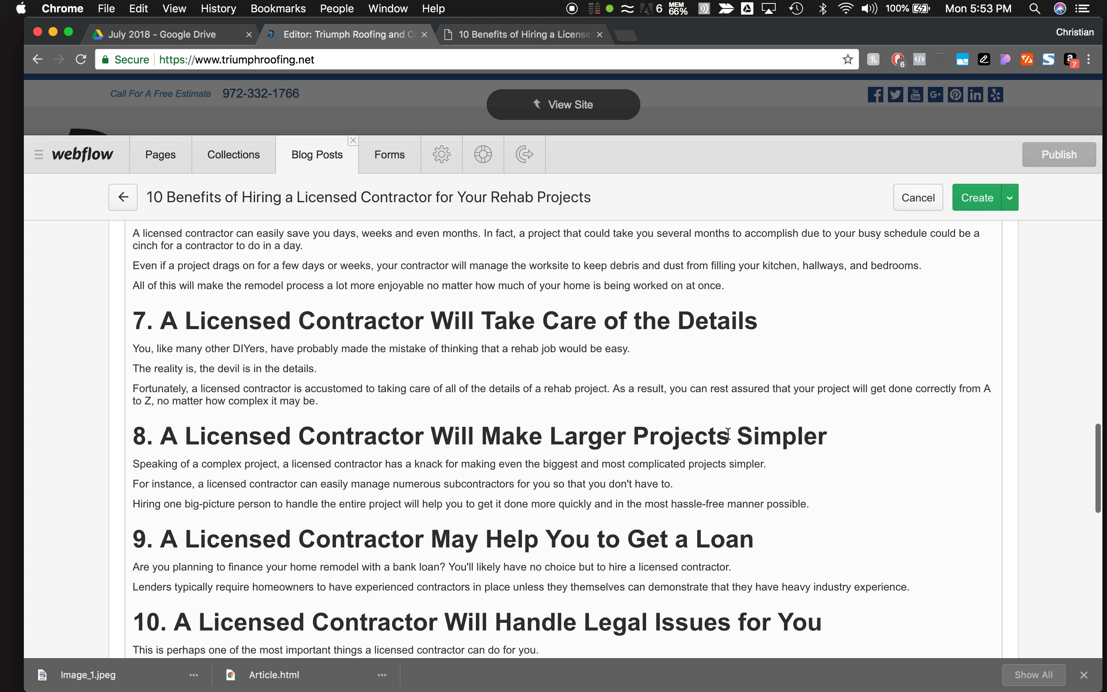
scroll(728, 434, up, 5)
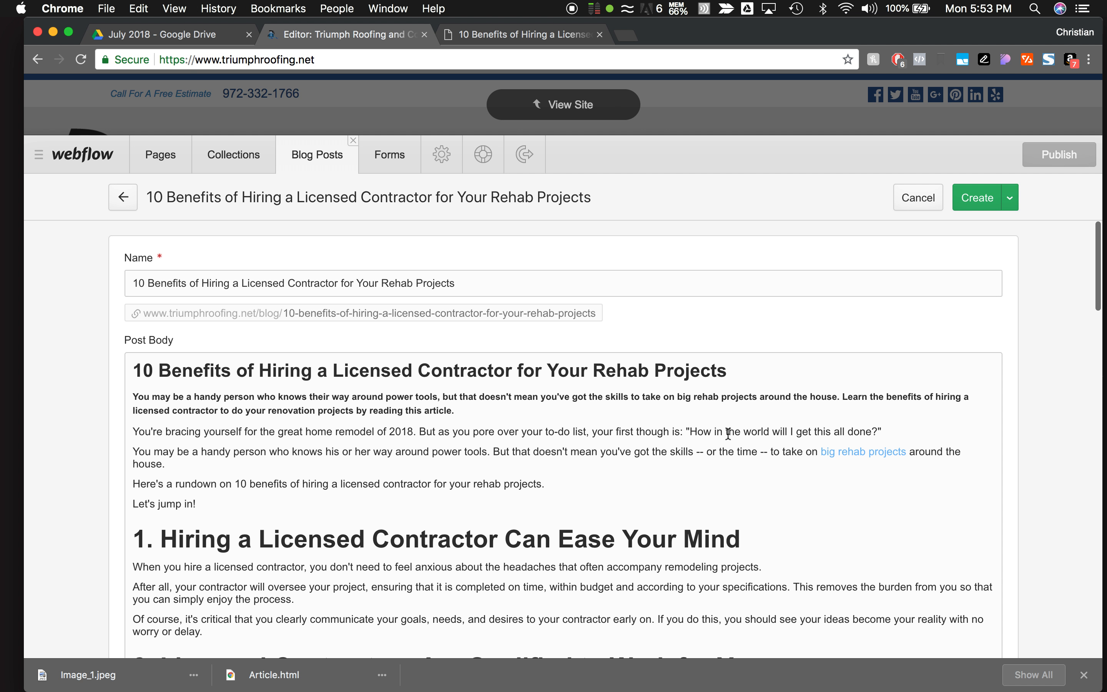
scroll(625, 409, down, 2)
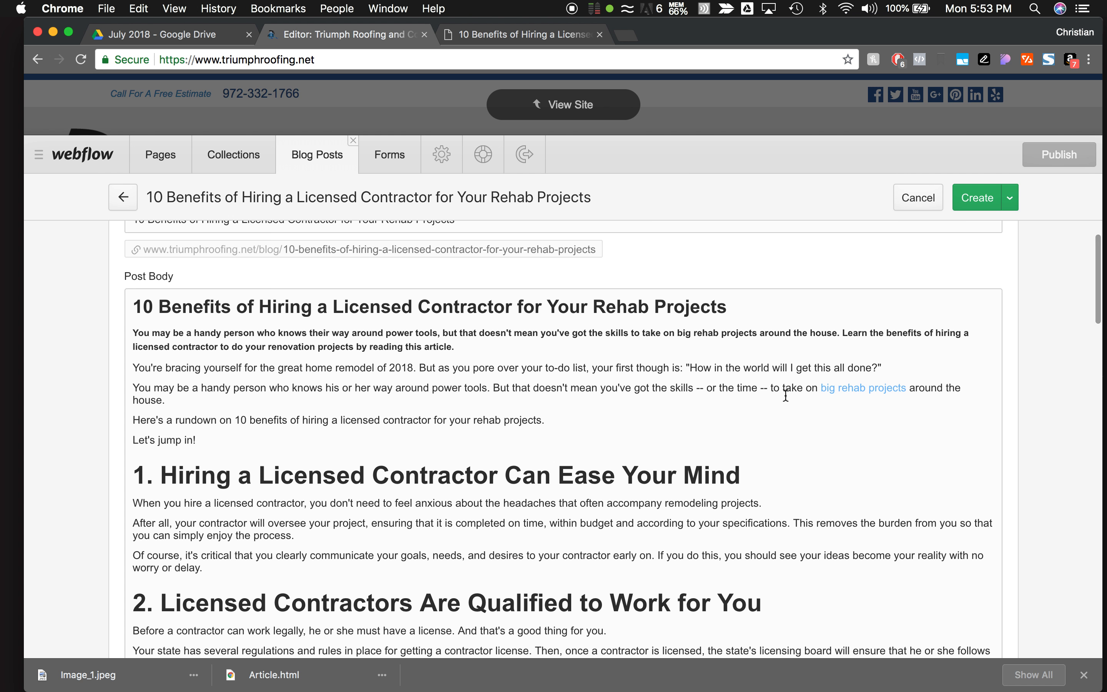
click(864, 389)
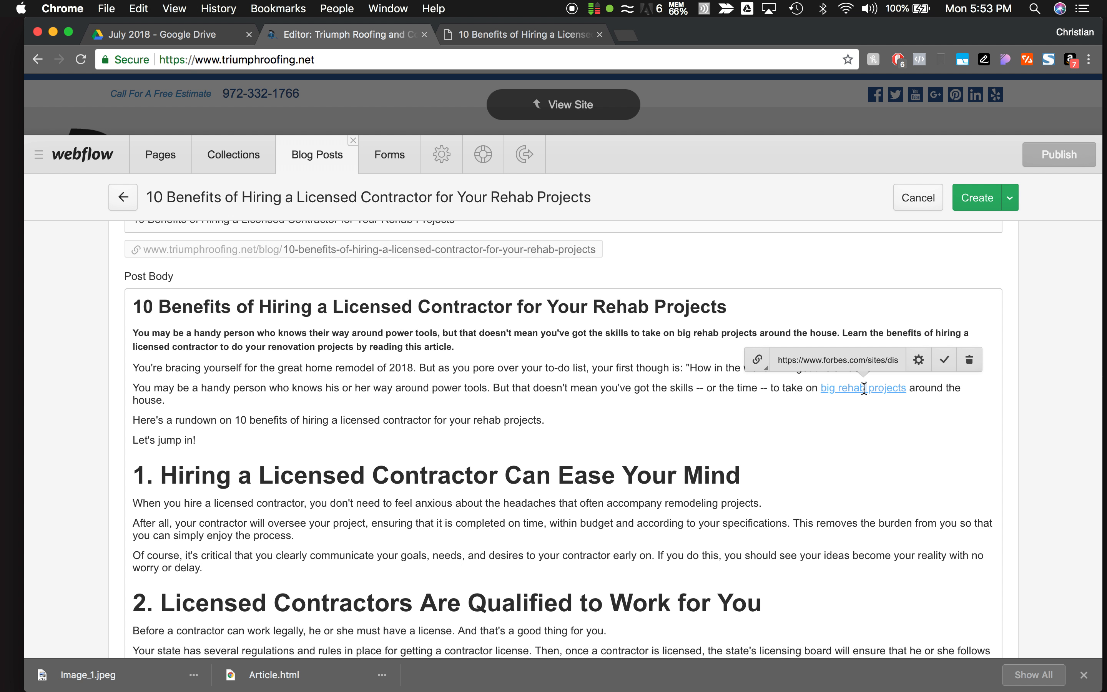
click(919, 361)
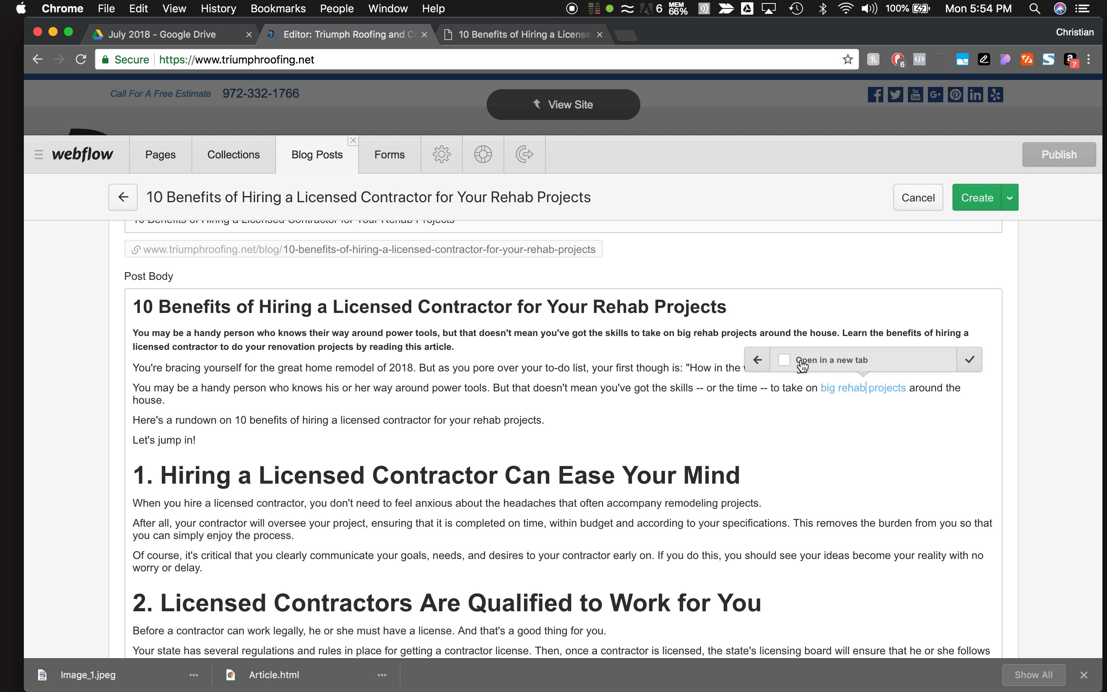
click(785, 361)
click(970, 360)
click(934, 362)
scroll(732, 417, down, 7)
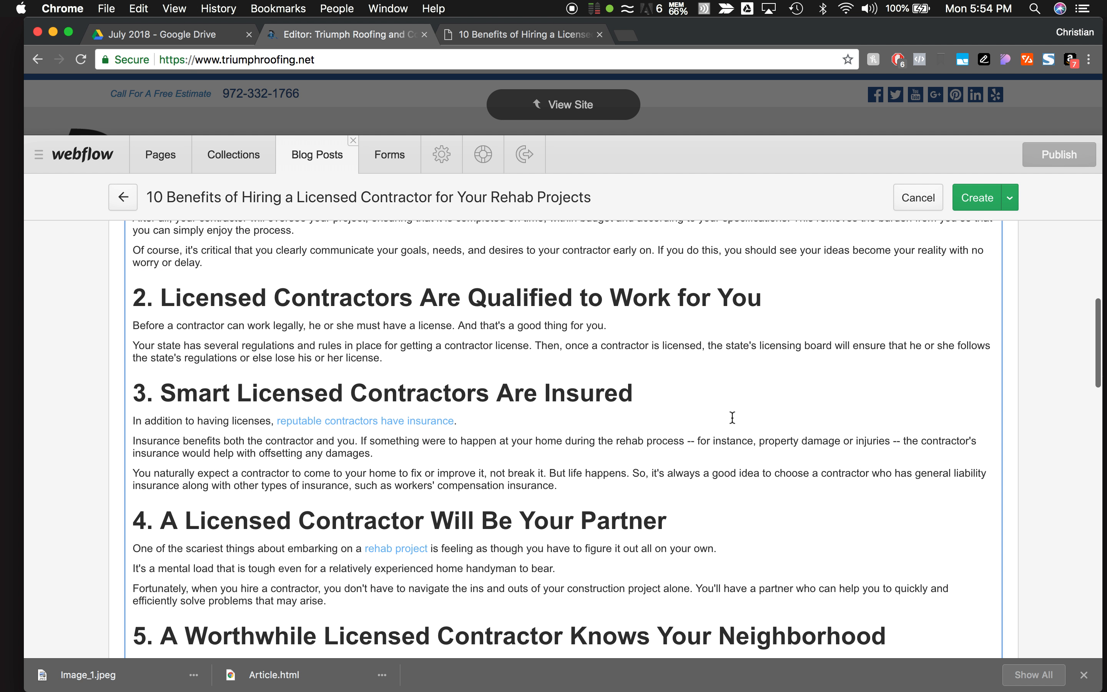
Set the "reputable contractors have insurance" link in section 3 of the Post Body to open in a new tab.
click(363, 421)
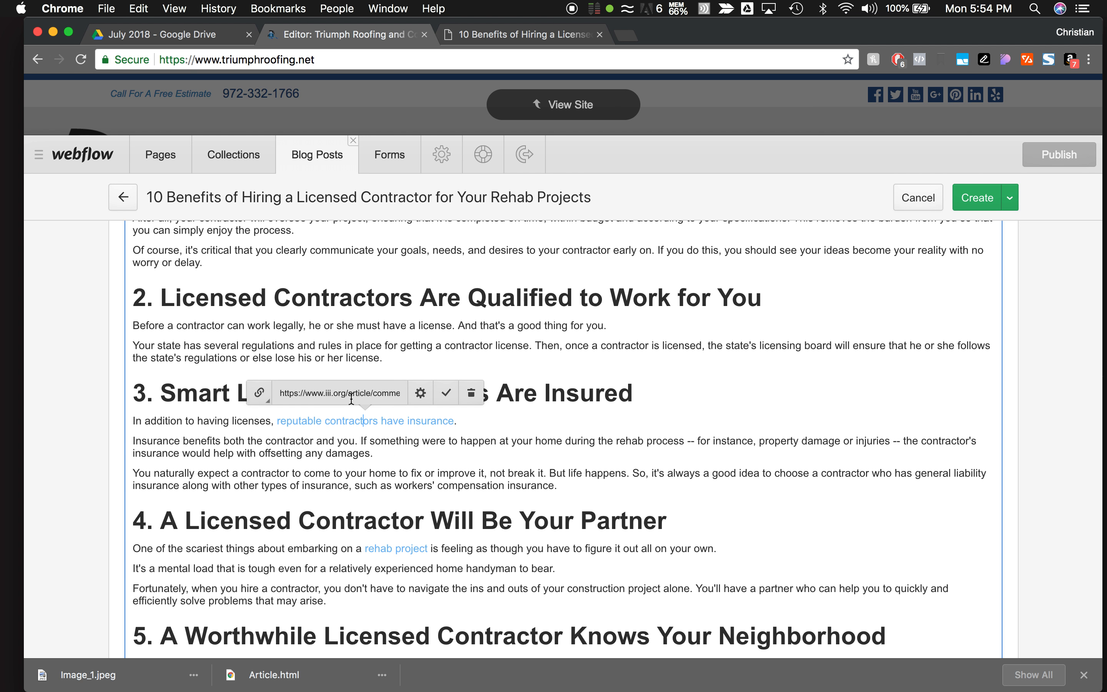
click(421, 393)
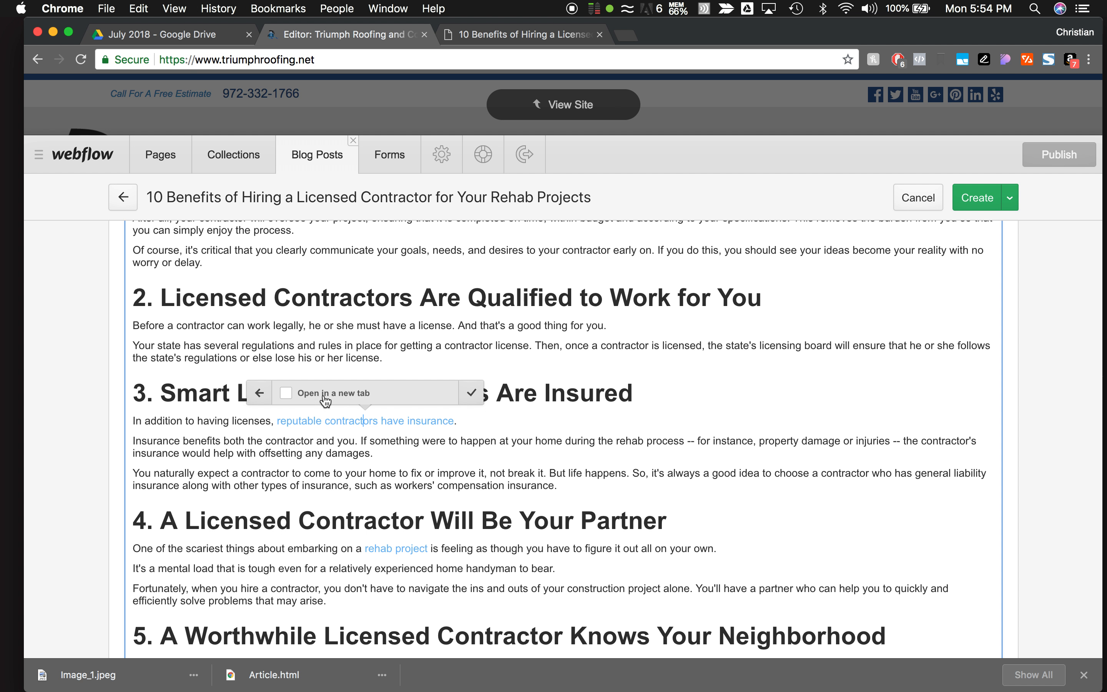
click(286, 393)
click(473, 399)
click(447, 394)
Set the "rehab project" link in section 4 of the Post Body to open in a new tab.
scroll(485, 430, down, 5)
click(401, 396)
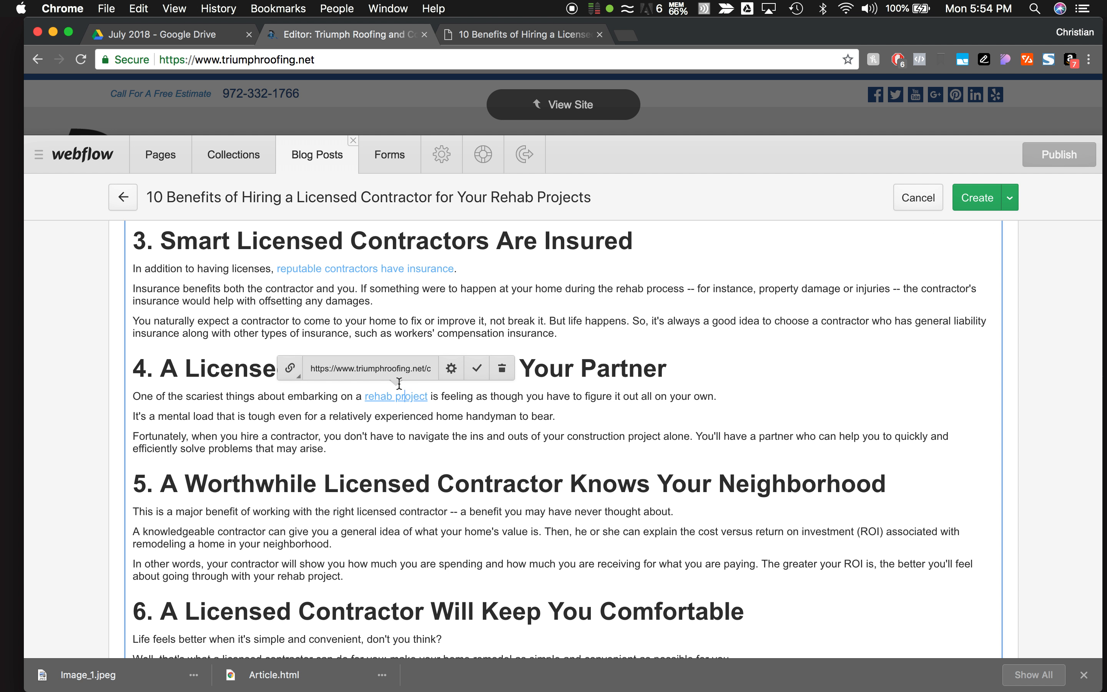
click(450, 369)
click(317, 369)
click(502, 368)
click(459, 435)
Set the "Contact us" link in the How We Can Help section to open in a new tab.
scroll(459, 435, down, 15)
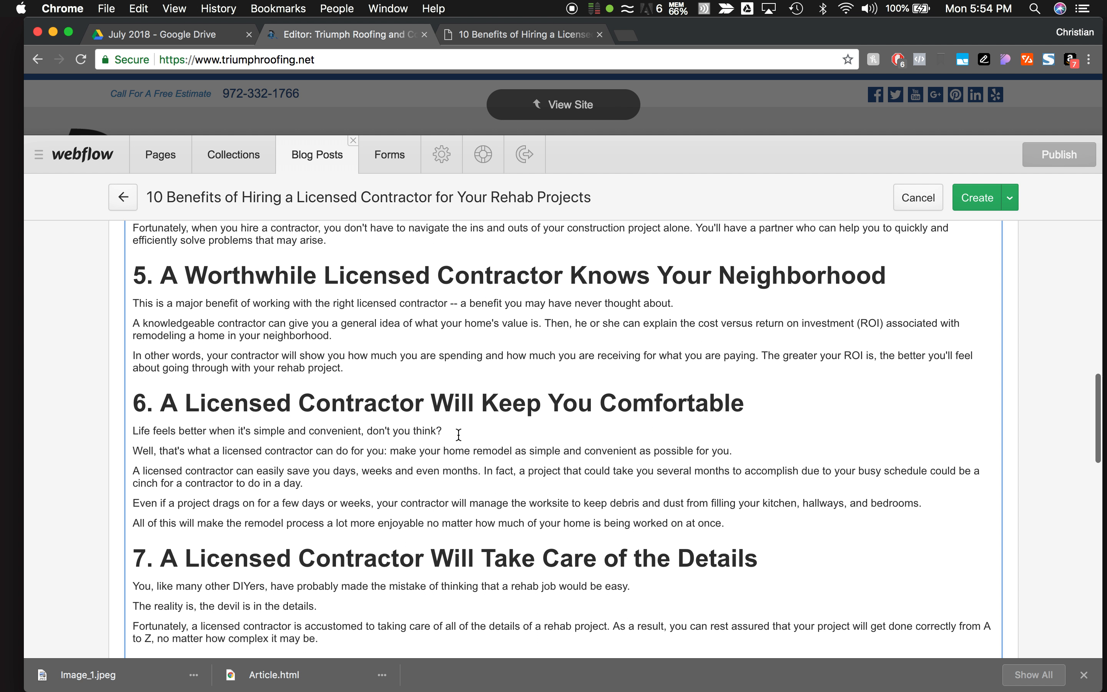
scroll(458, 435, down, 5)
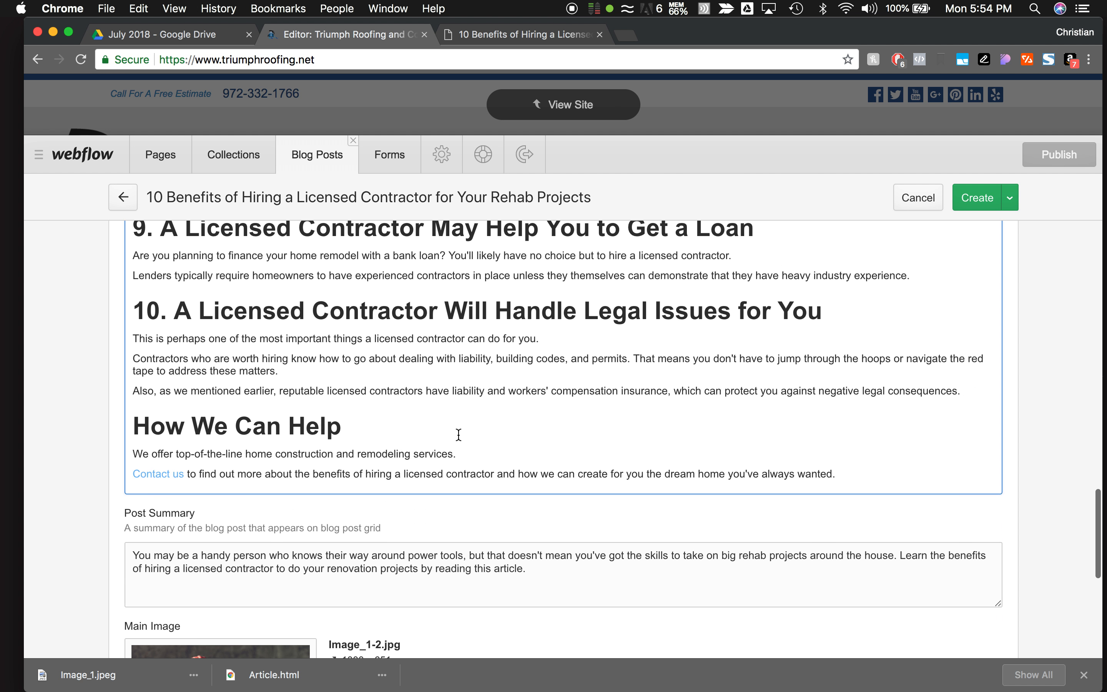
click(161, 474)
click(213, 447)
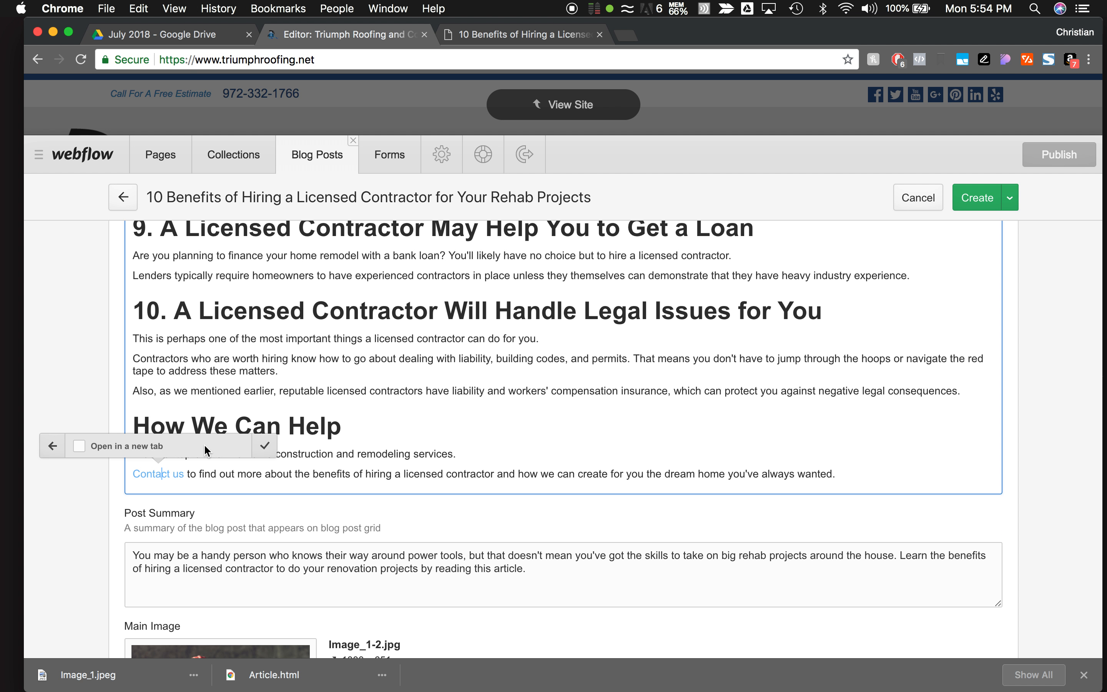
click(264, 448)
Review the whole post entry: name, URL slug, body text and links, Post Summary, Main Image, Thumbnail image and Featured setting.
scroll(242, 446, down, 2)
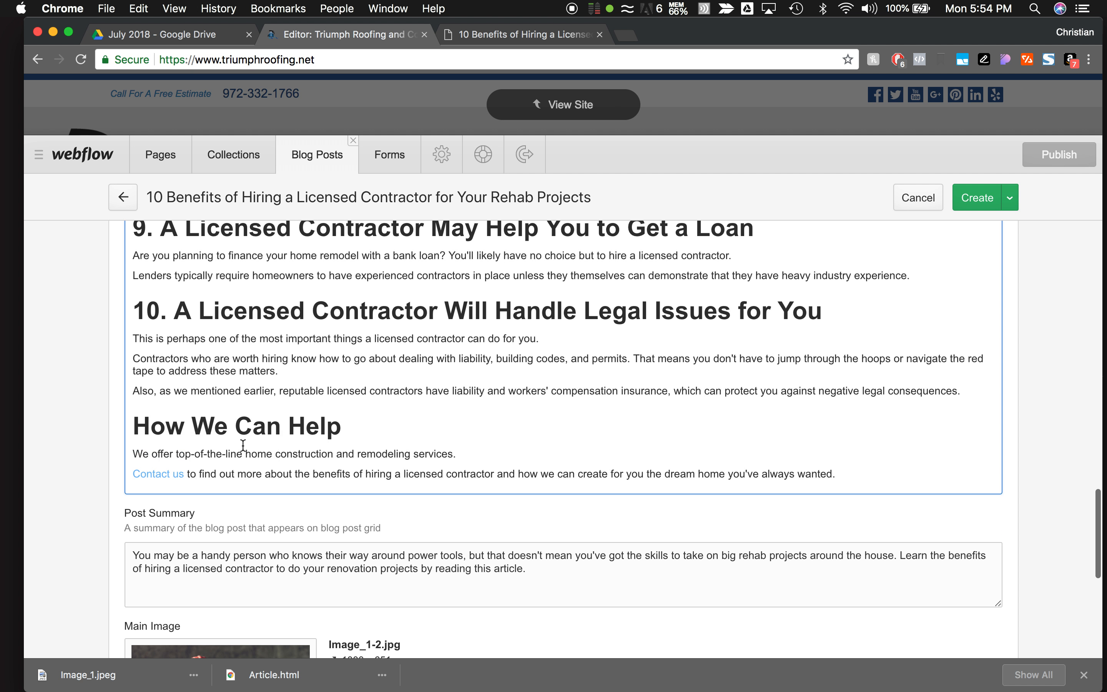
scroll(451, 431, down, 6)
scroll(561, 534, up, 20)
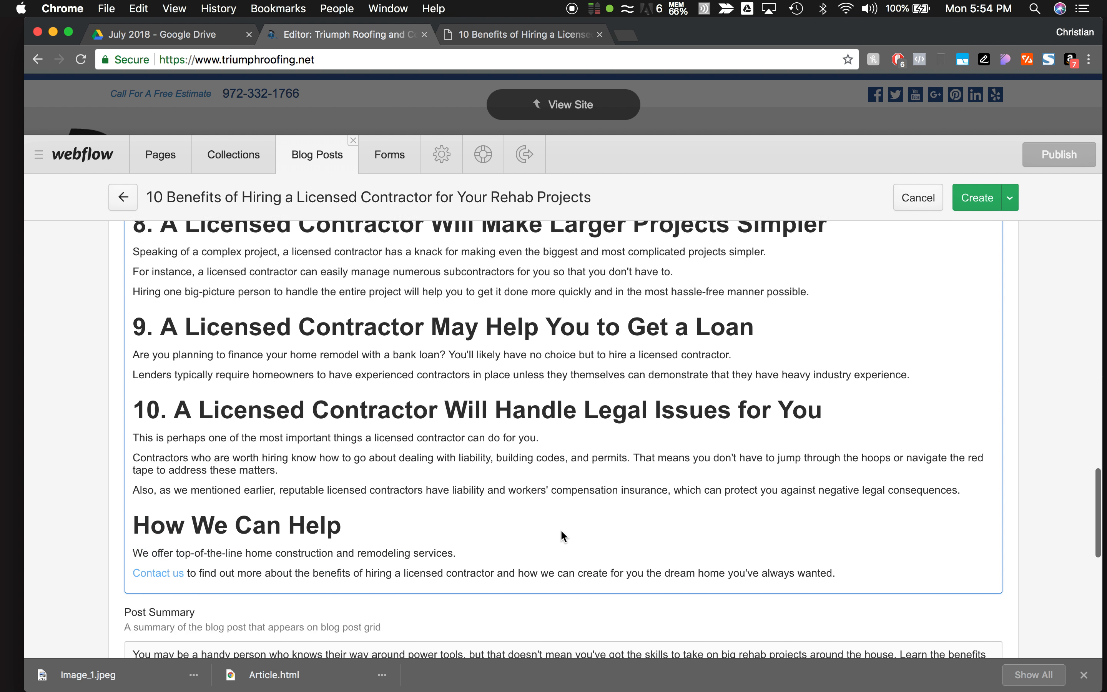
scroll(563, 536, up, 15)
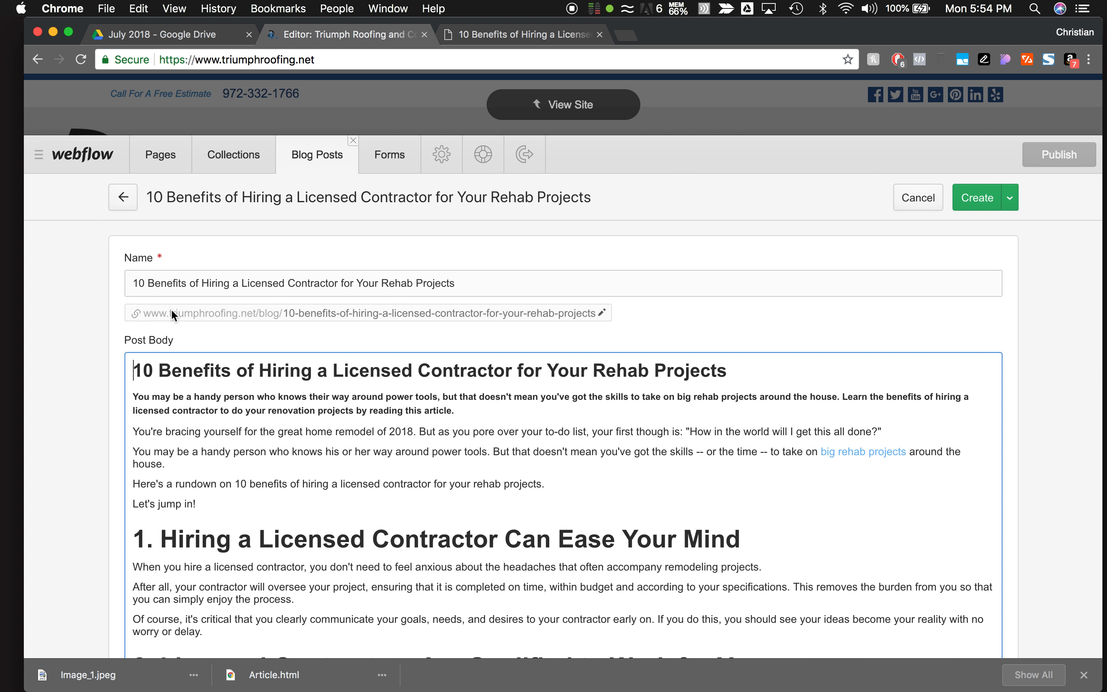
scroll(165, 453, down, 20)
scroll(163, 453, down, 15)
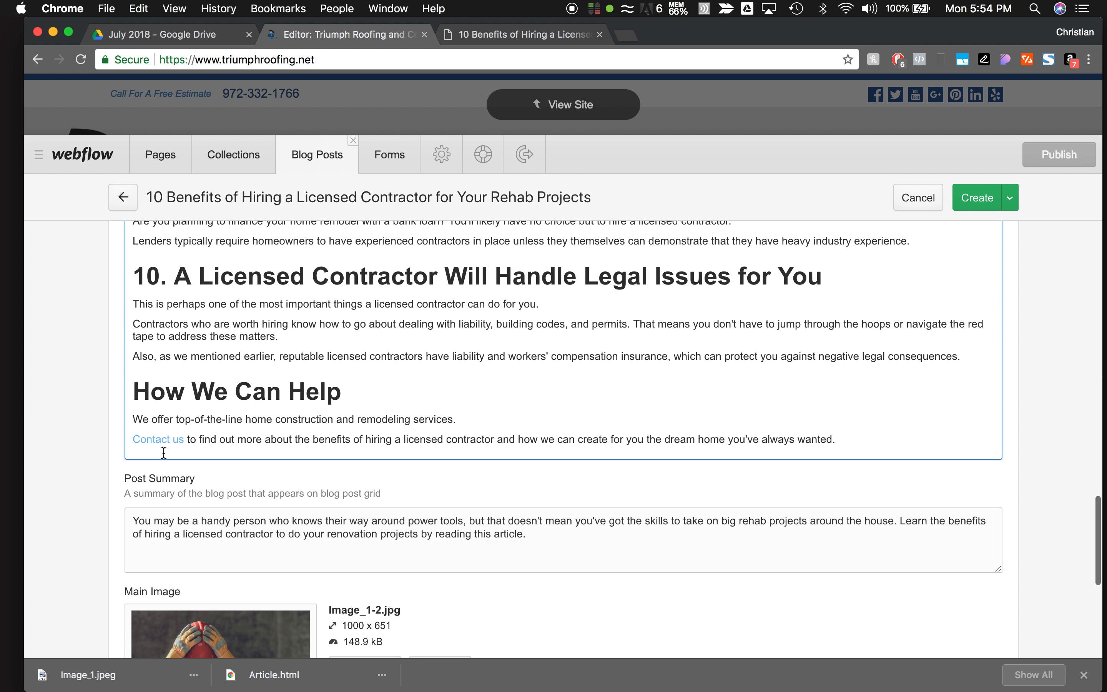
scroll(201, 454, down, 5)
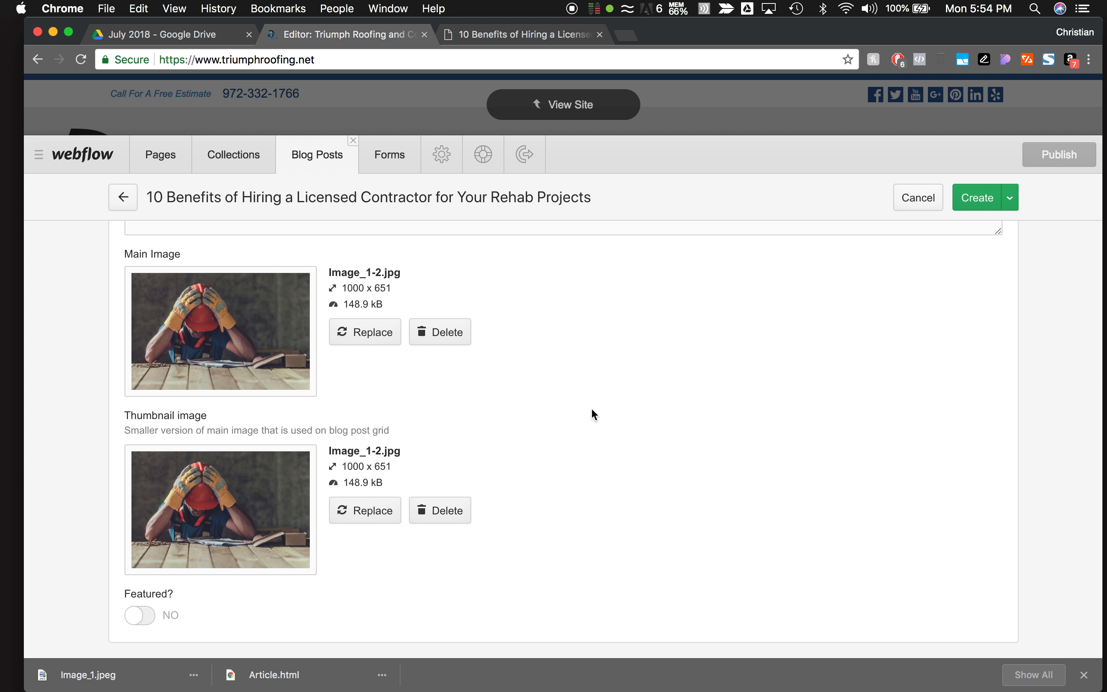
scroll(591, 412, up, 5)
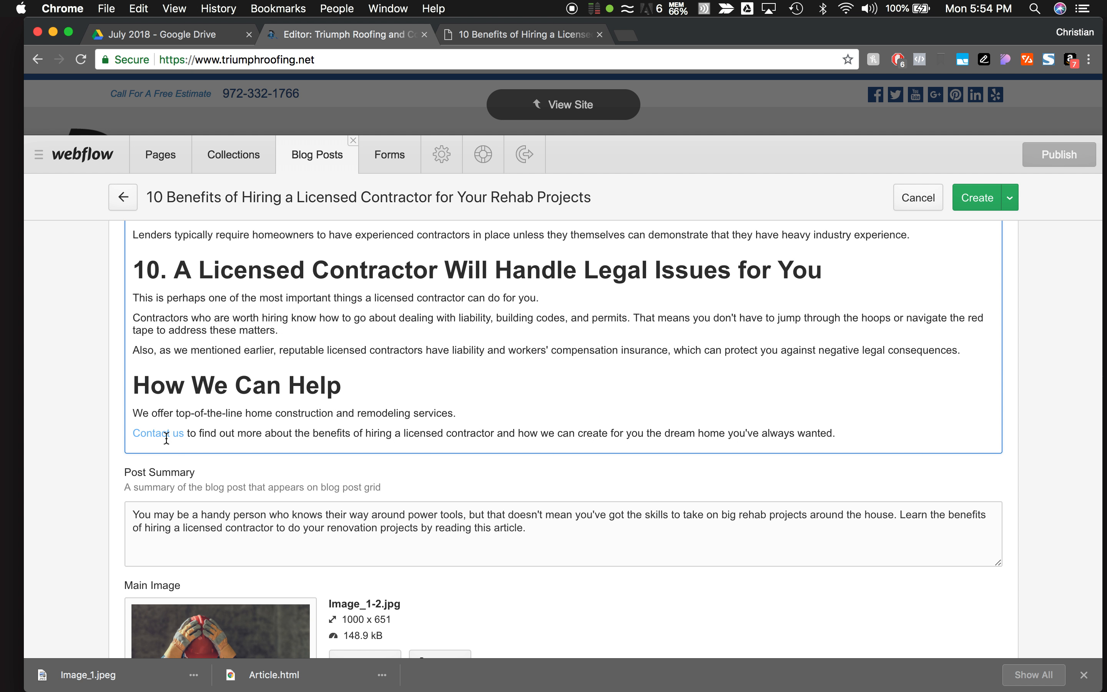
scroll(371, 423, down, 5)
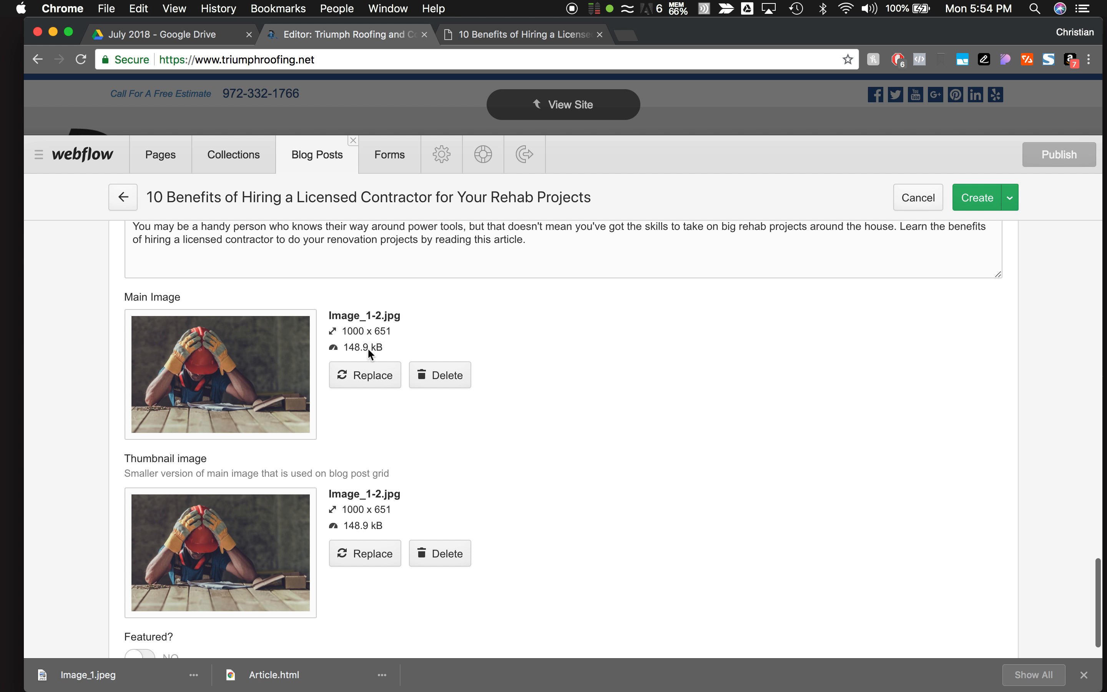
scroll(614, 446, up, 10)
scroll(614, 446, up, 10)
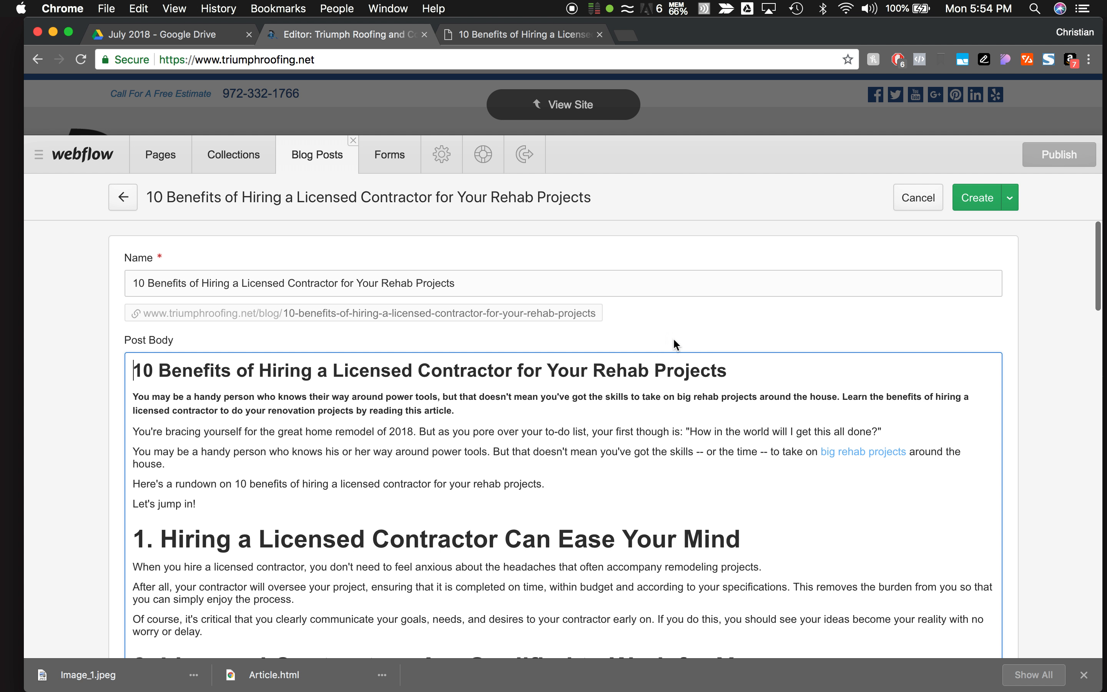
scroll(402, 419, down, 2)
scroll(402, 419, down, 2)
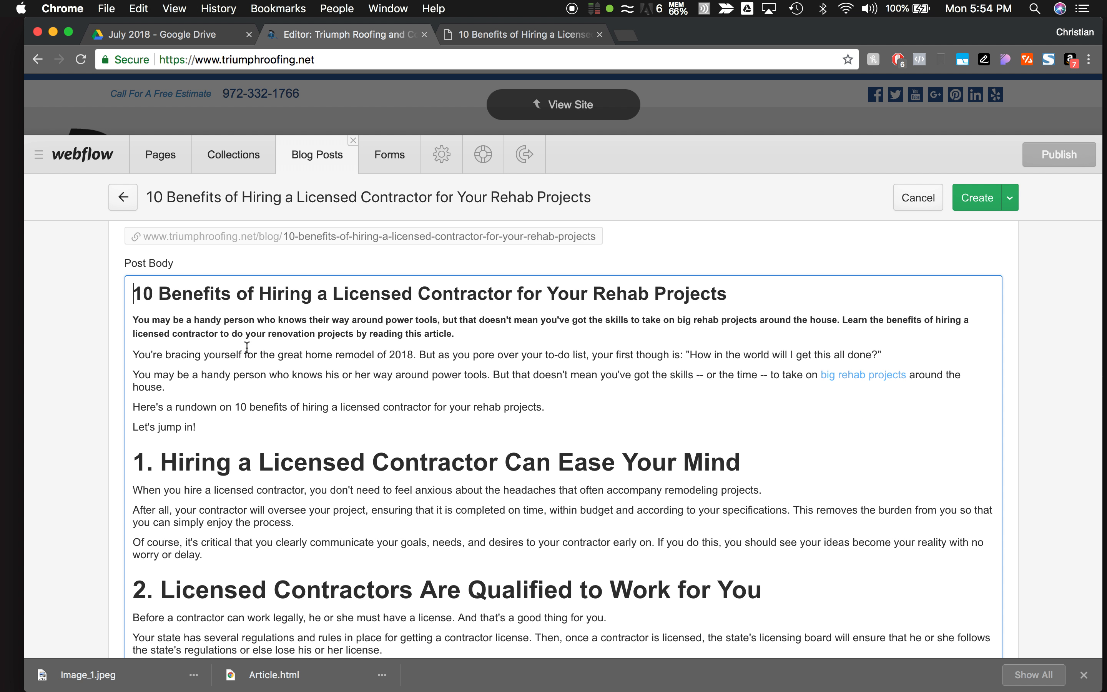
Publish the "10 Benefits of Hiring a Licensed Contractor for Your Rehab Projects" blog post.
scroll(532, 332, up, 3)
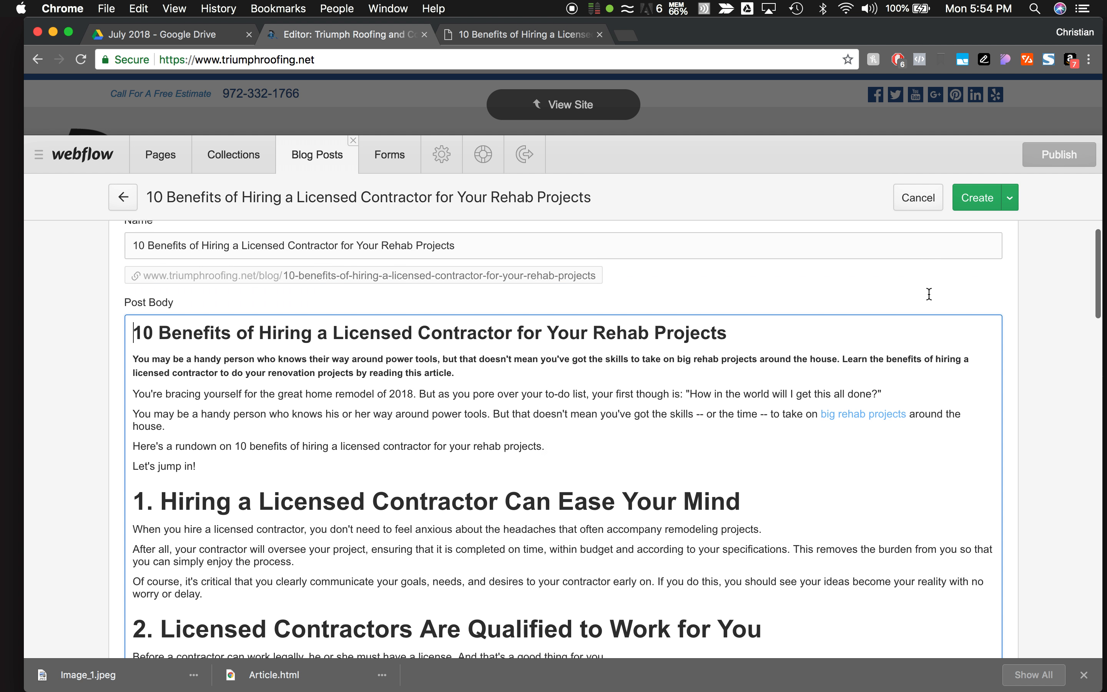
click(1012, 201)
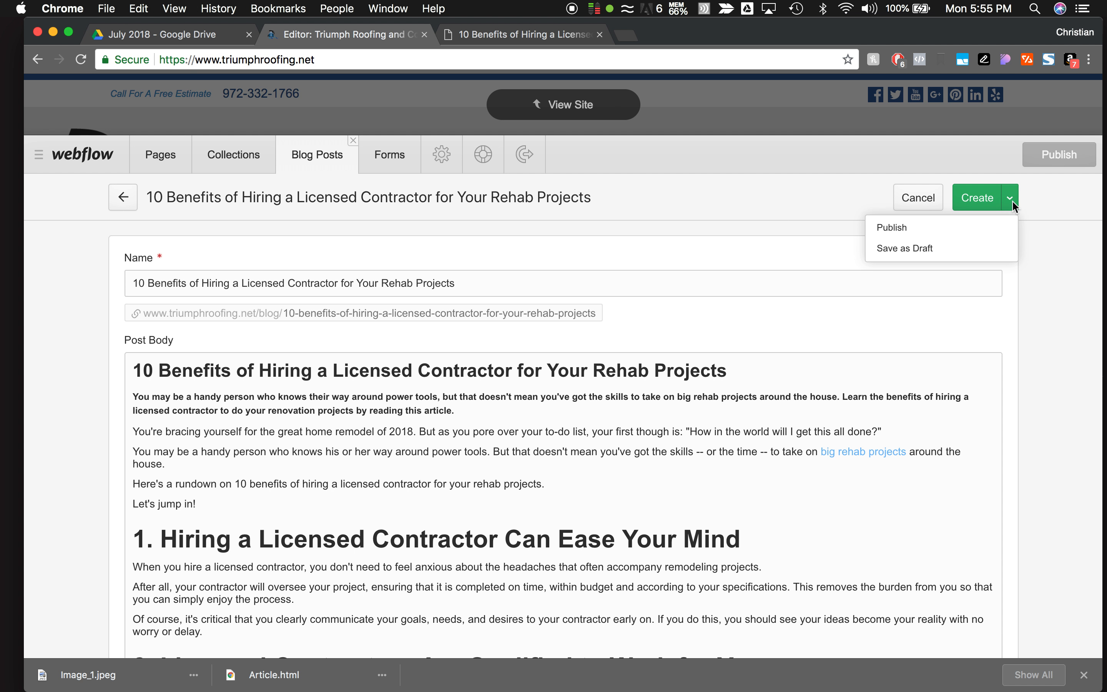
click(895, 226)
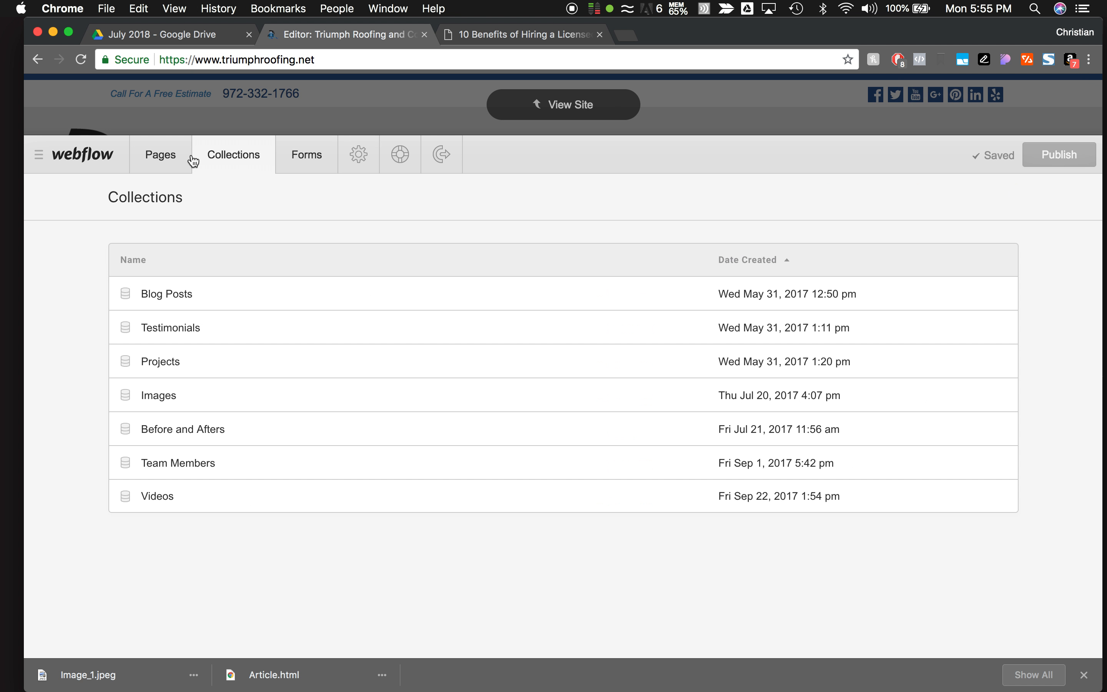
Leave the site's Editor and go to the Webflow dashboard.
click(84, 163)
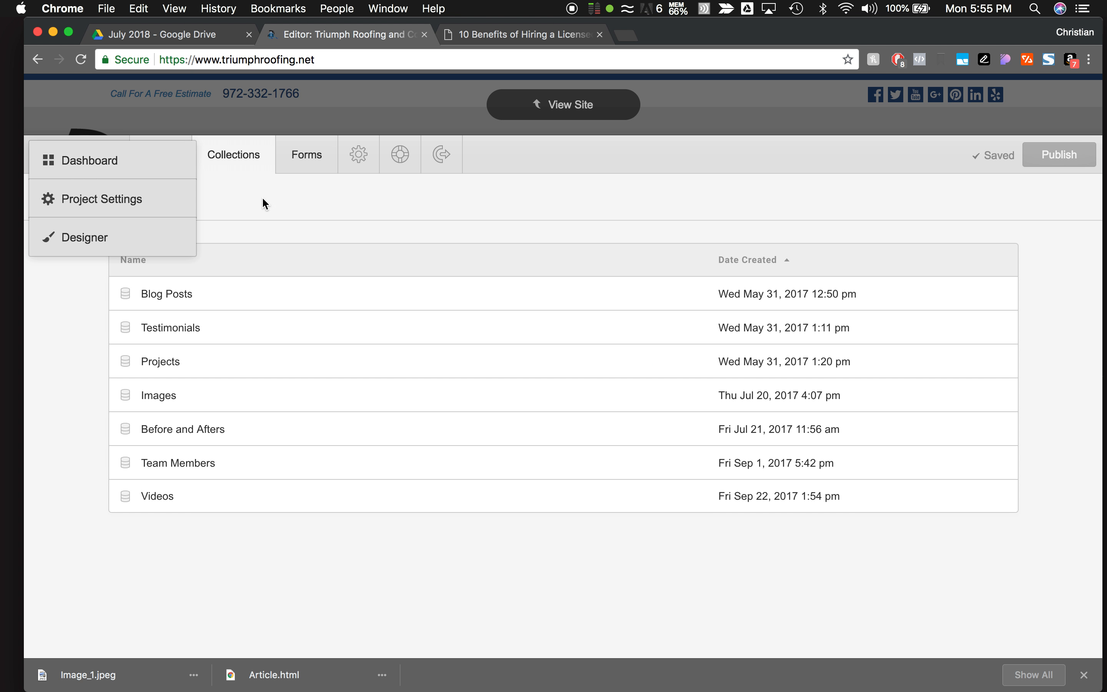
click(85, 151)
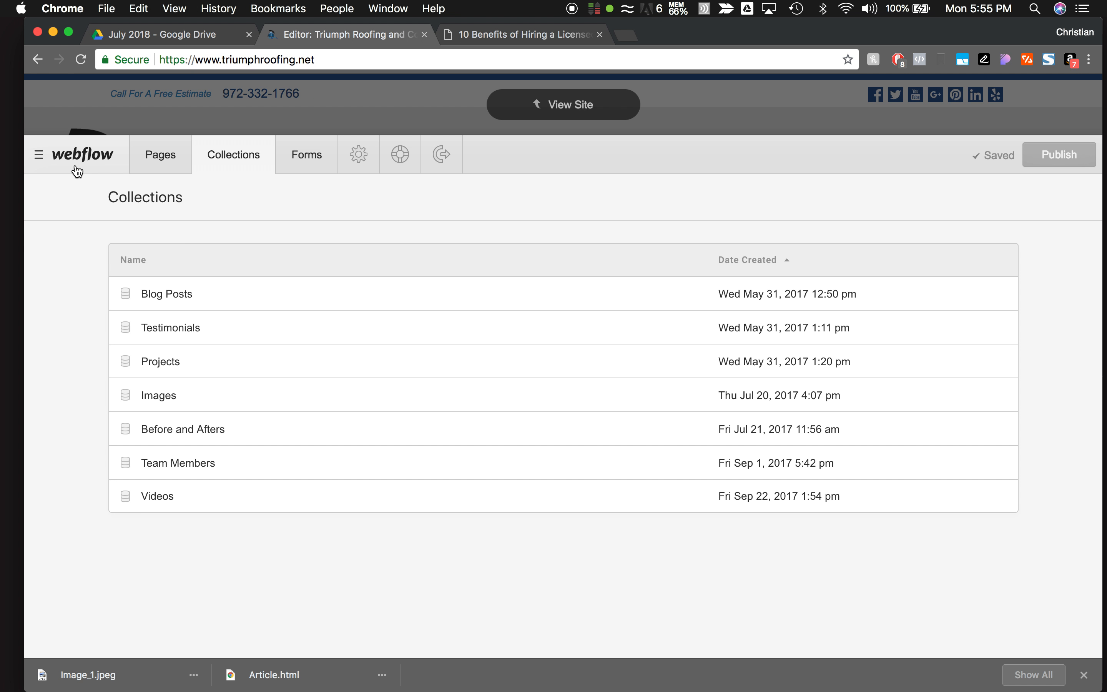
click(76, 164)
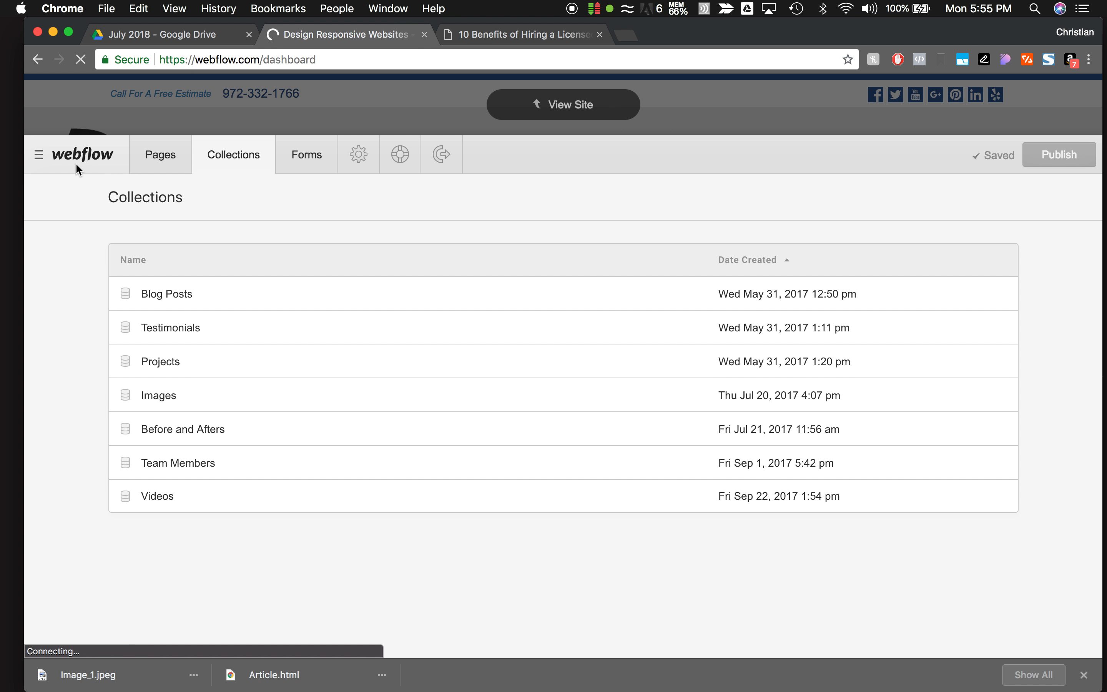